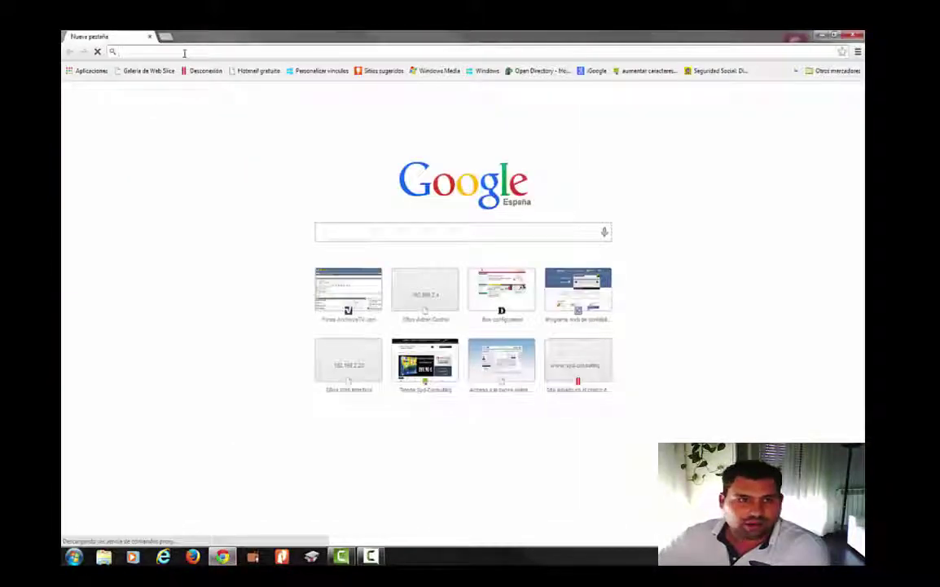
- Load the Synology Web Assistant at 192.168.2.15 in Chrome
text(192.168.2.15)
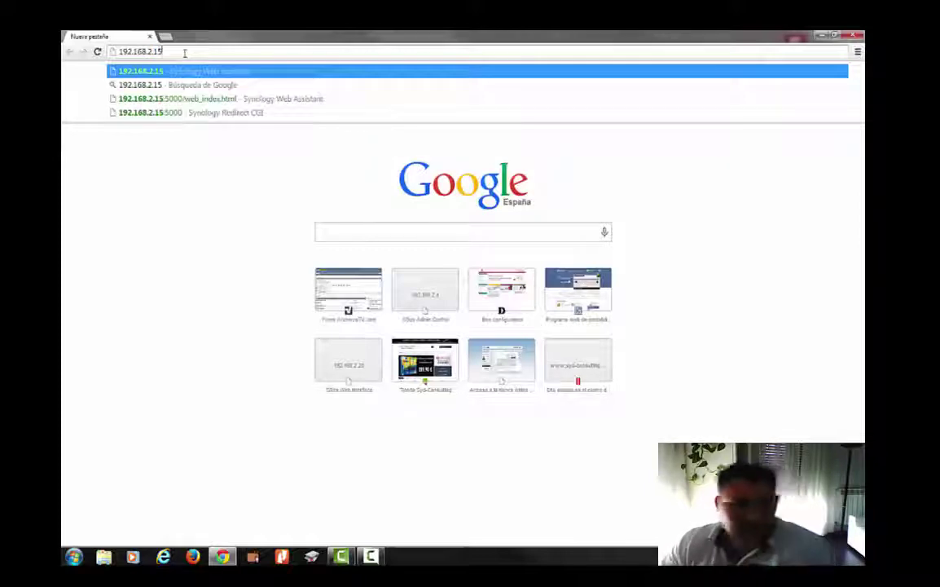
key(Return)
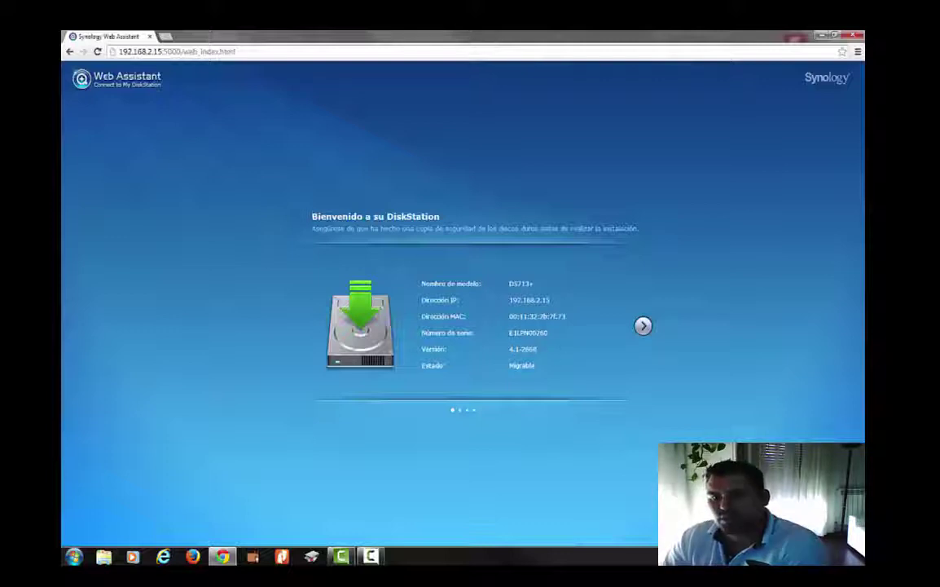
- Continue to the latest DSM installation, then enter and confirm a new admin password
click(642, 325)
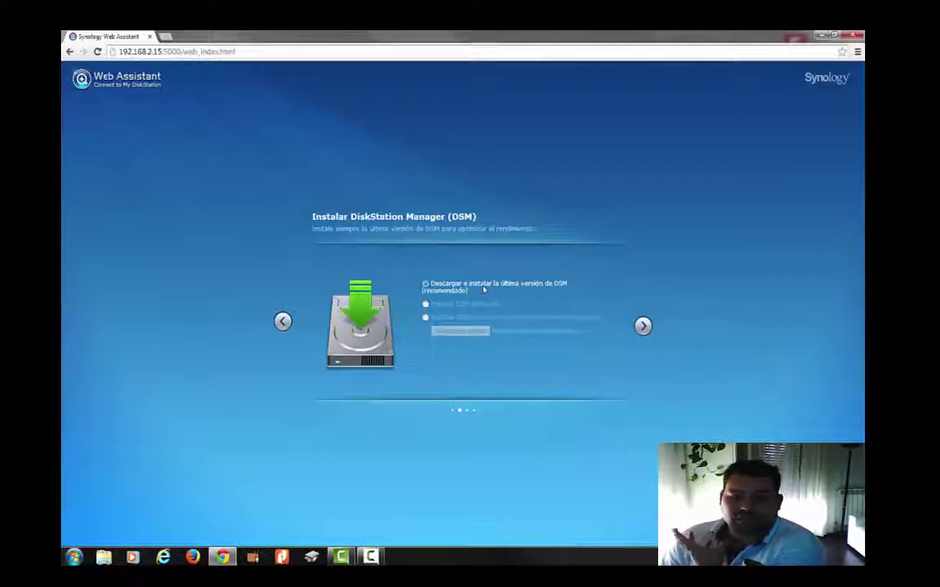
click(643, 325)
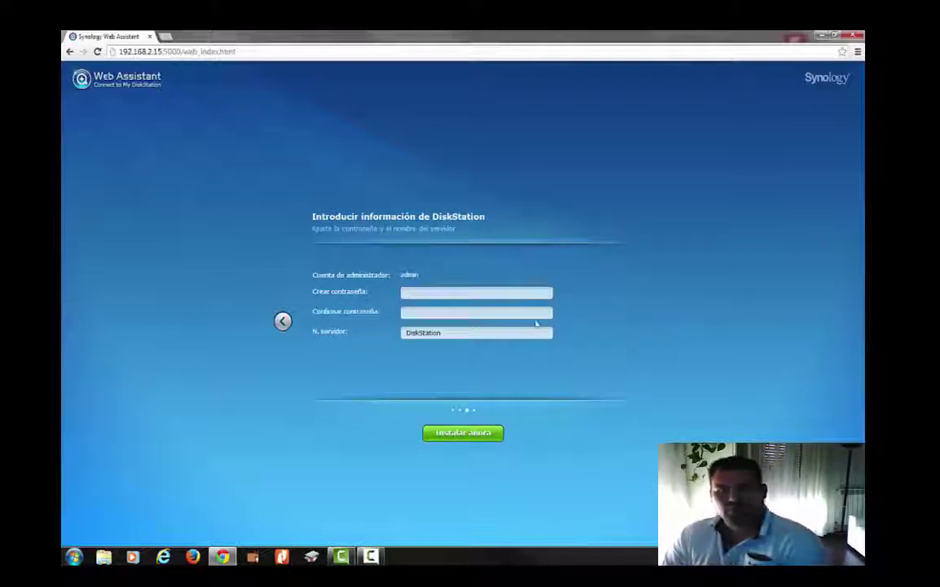
click(526, 293)
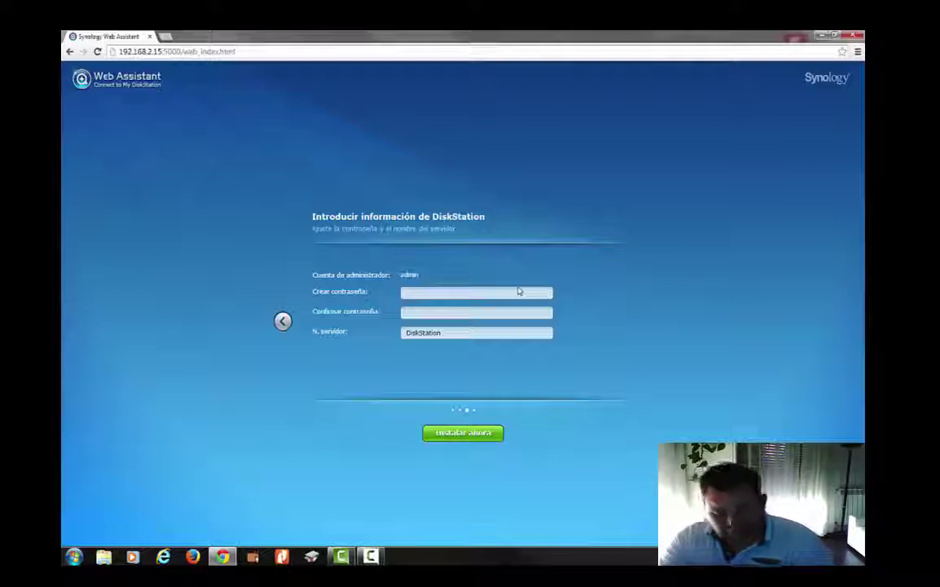
text(aaaaaaaaaaaa)
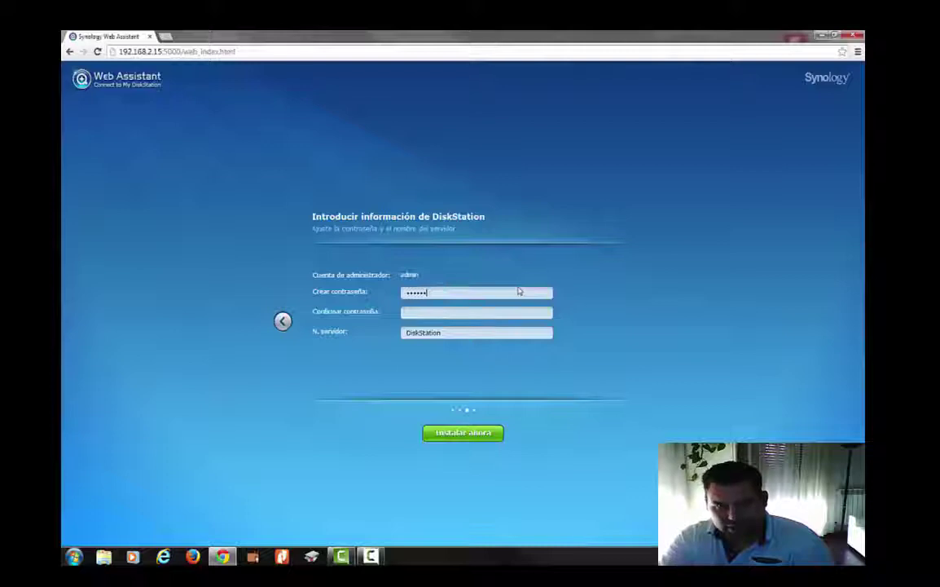
text(a)
key(Tab)
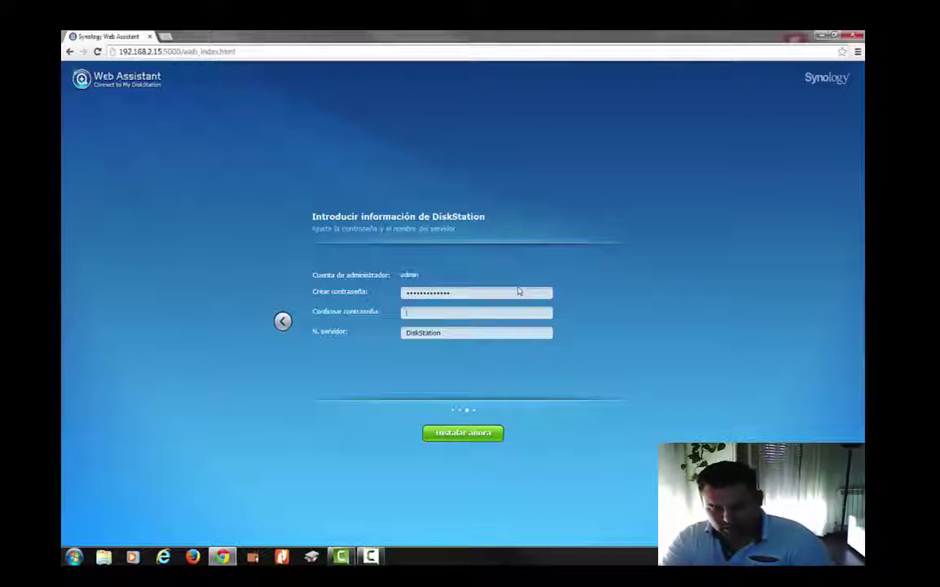
text(aaaaaaaaaaaa)
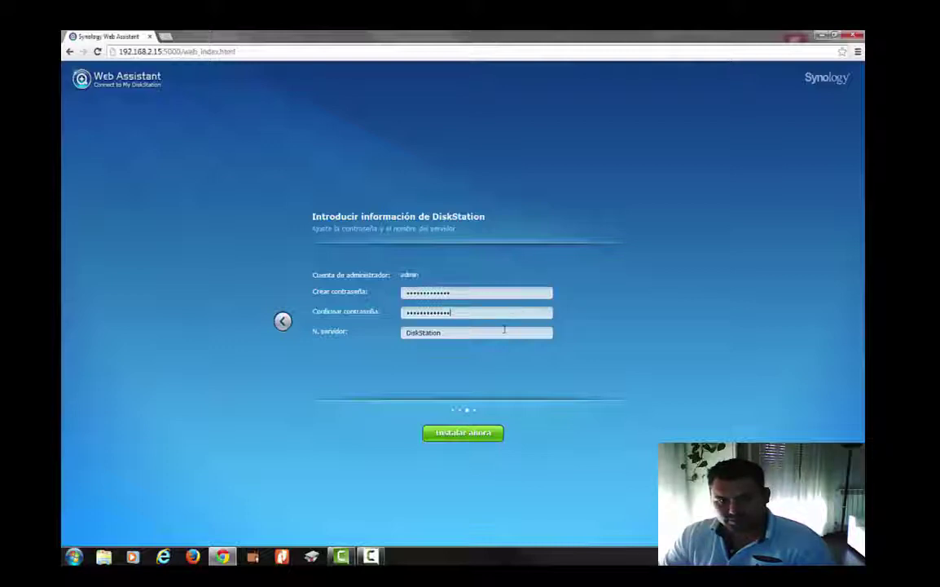
- Rename the server from DiskStation to FileServer and start installing DSM
double_click(405, 332)
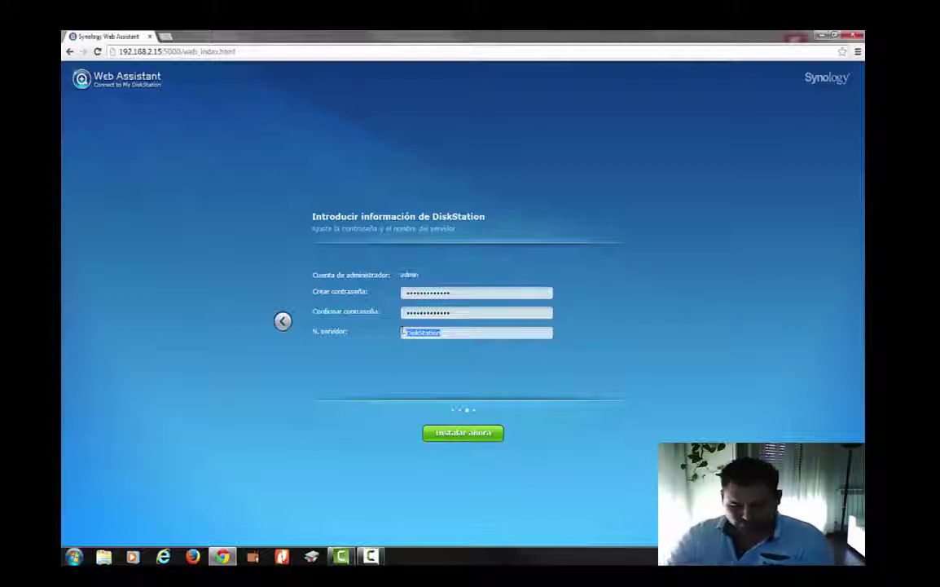
text(Sy)
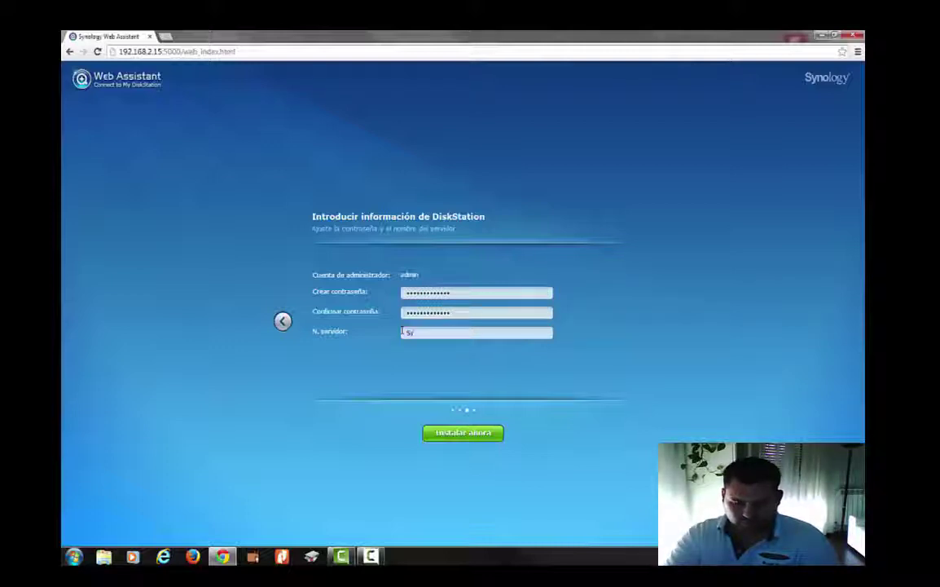
key(BackSpace)
key(BackSpace)
text(Fil)
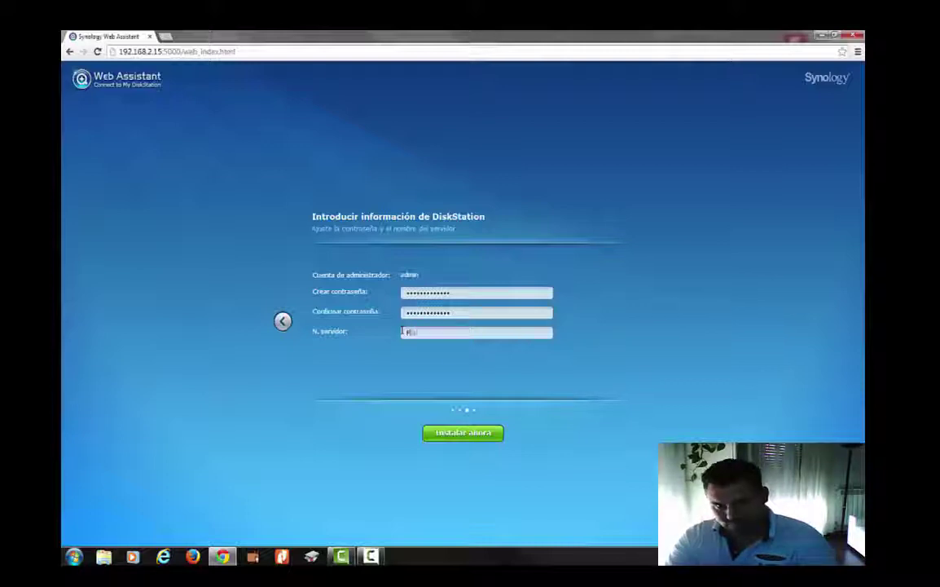
text(eServer)
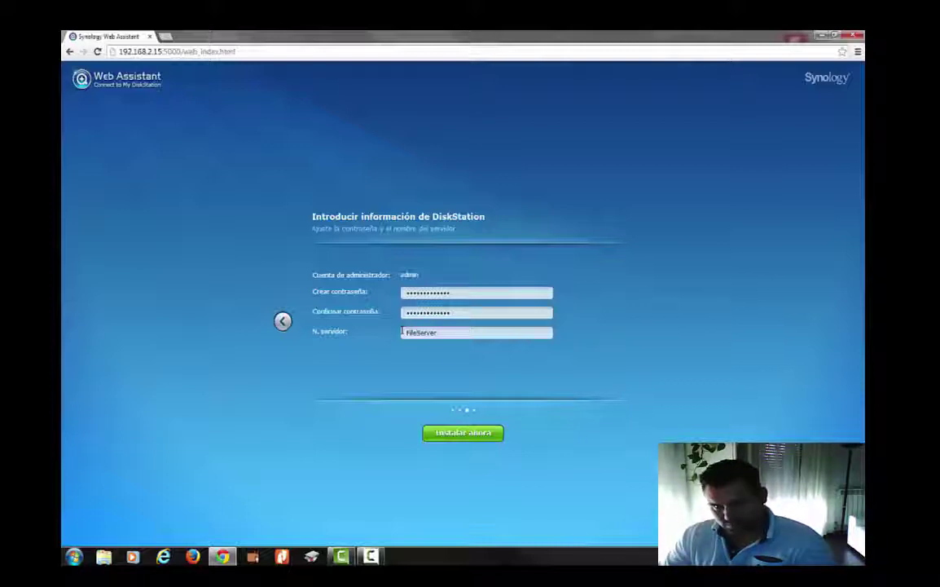
click(454, 440)
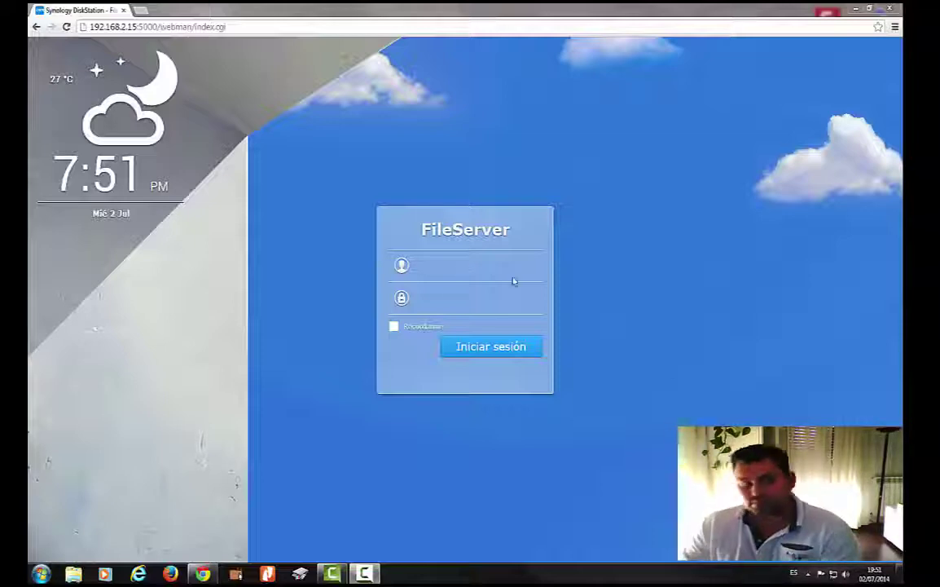
- Sign in to FileServer as admin with the account password
click(457, 269)
text(admin)
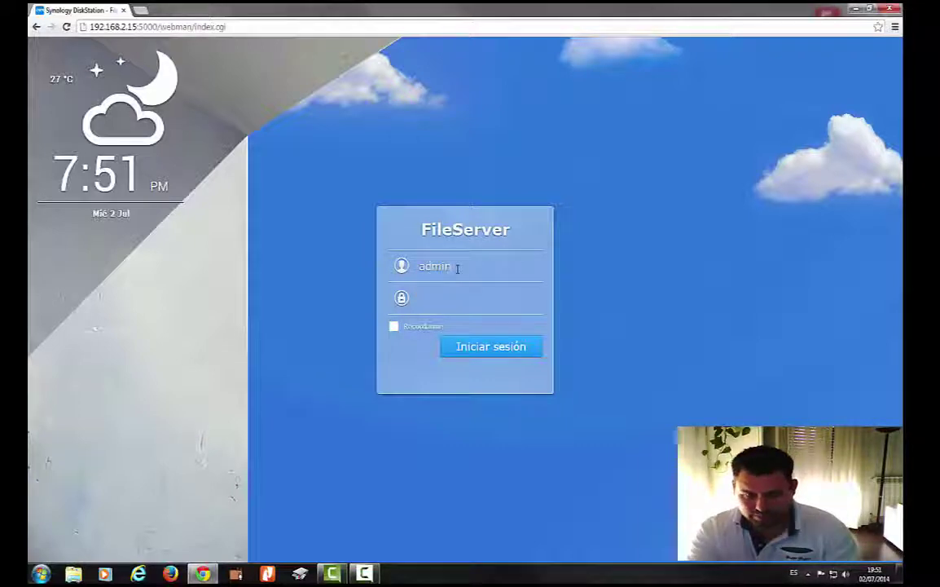
key(Tab)
text(admin********)
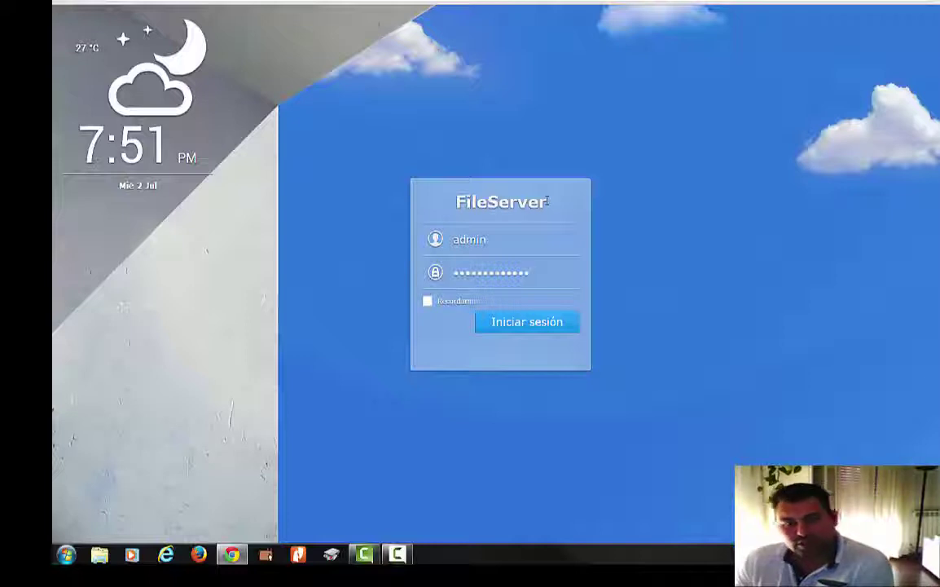
click(498, 324)
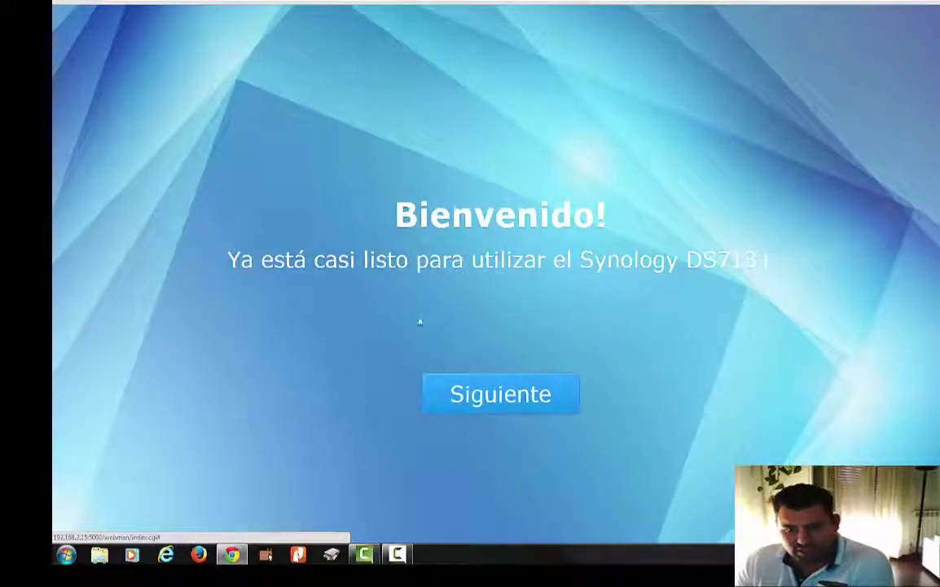
- Skip QuickConnect setup, accept the port-forwarding warning, and opt out of anonymous statistics
click(476, 391)
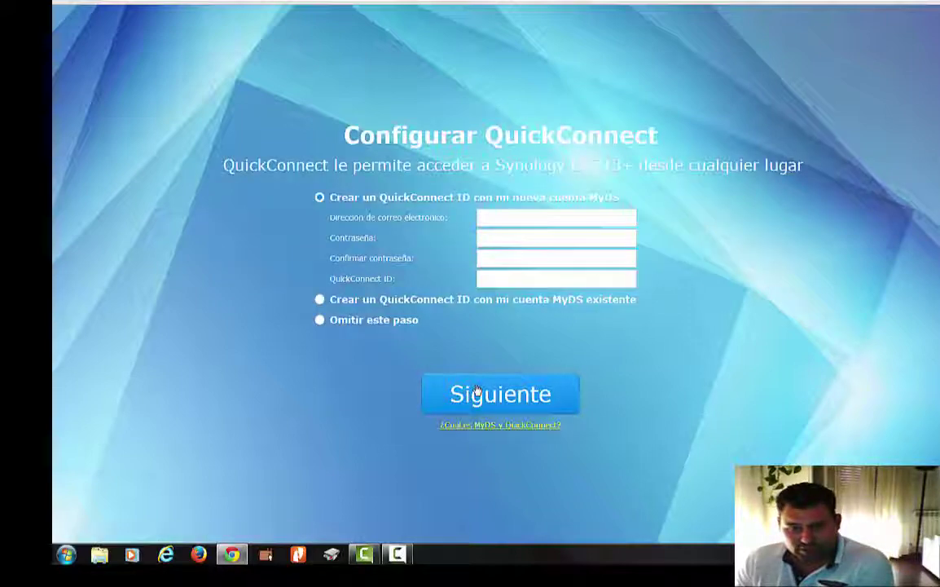
click(409, 322)
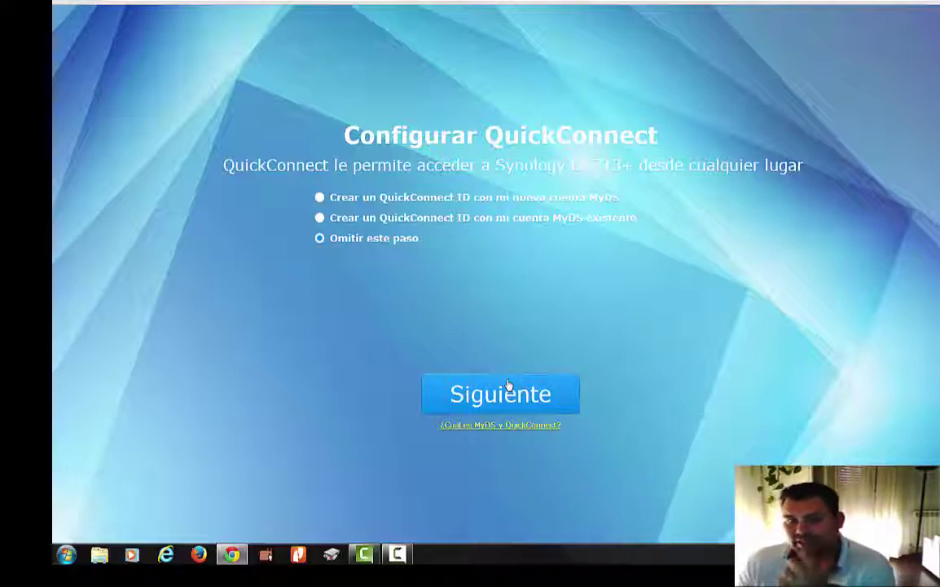
click(489, 198)
click(516, 216)
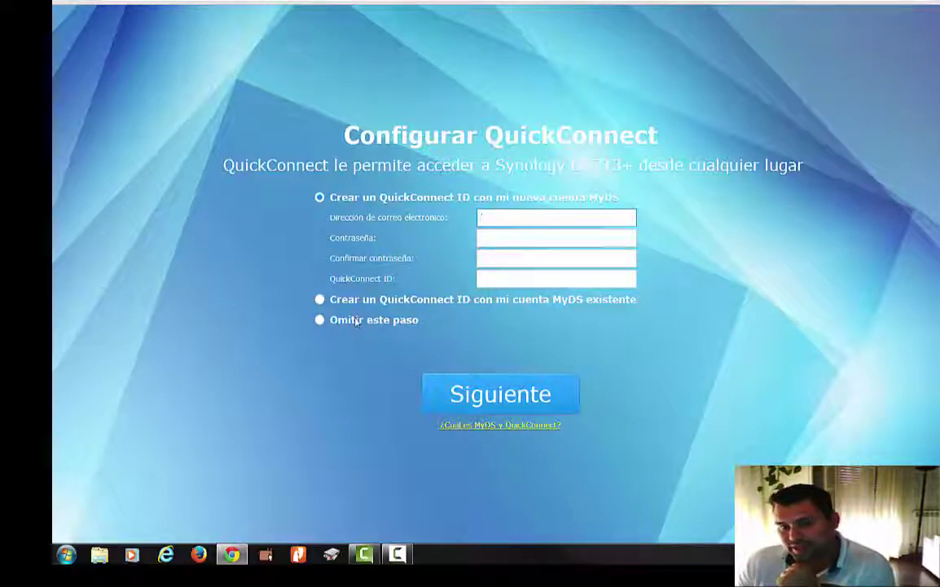
click(505, 277)
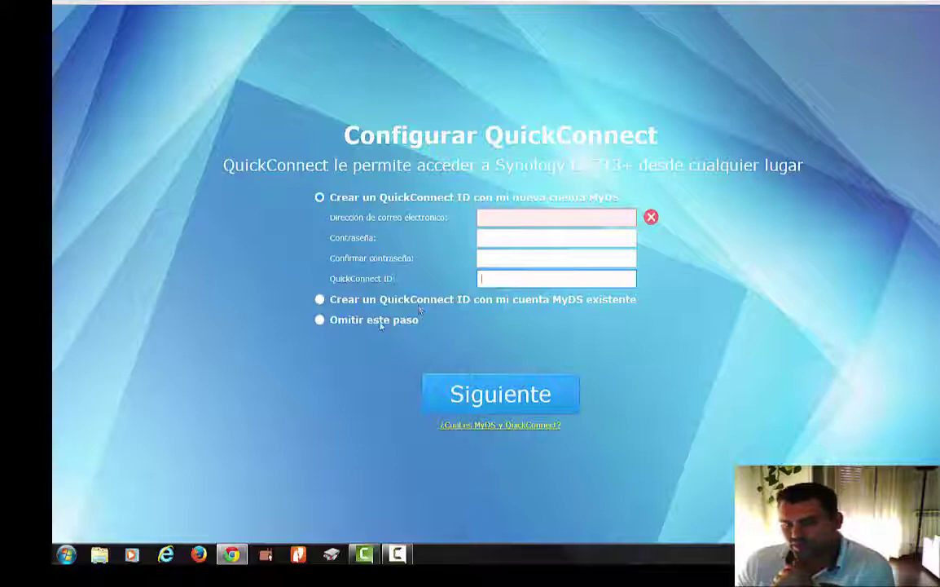
click(331, 320)
click(495, 394)
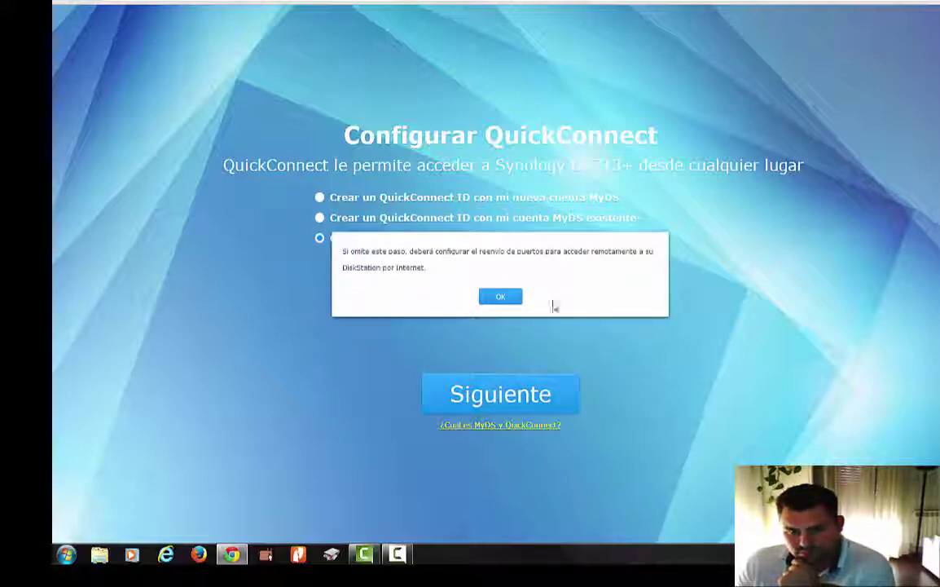
click(512, 297)
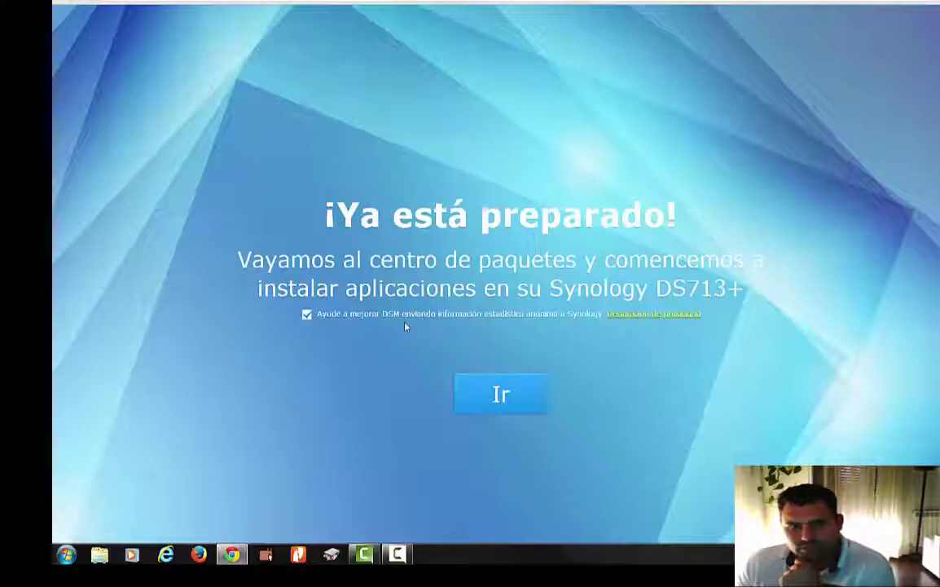
click(307, 315)
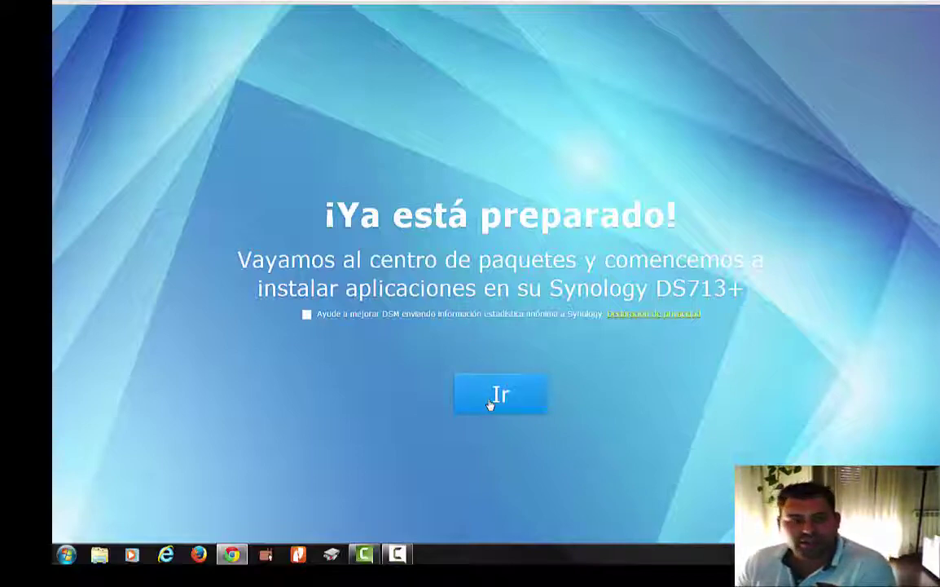
- Finish the first-run setup with Ir and go to the Centro de paquetes
click(525, 394)
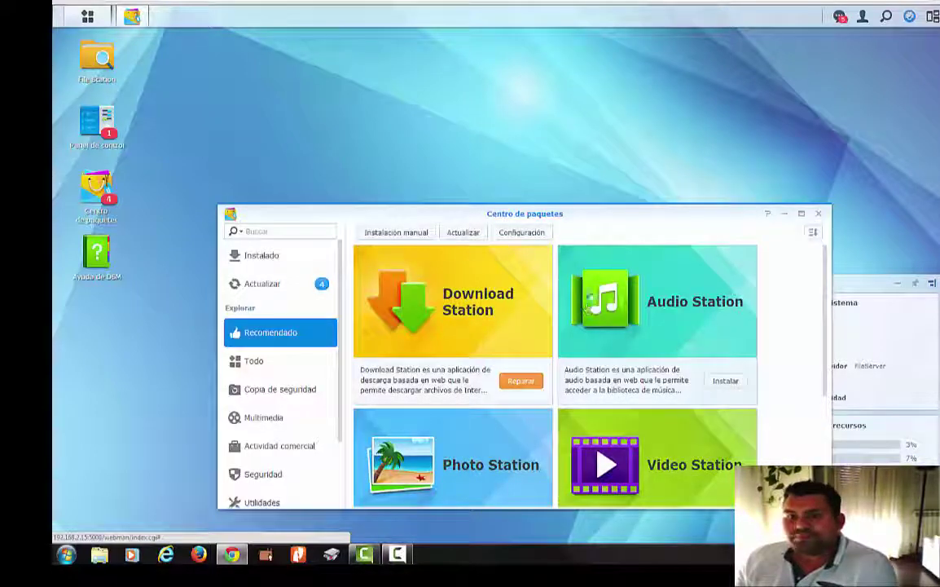
- Move and enlarge the Package Center window to show more packages
drag(636, 214, 560, 55)
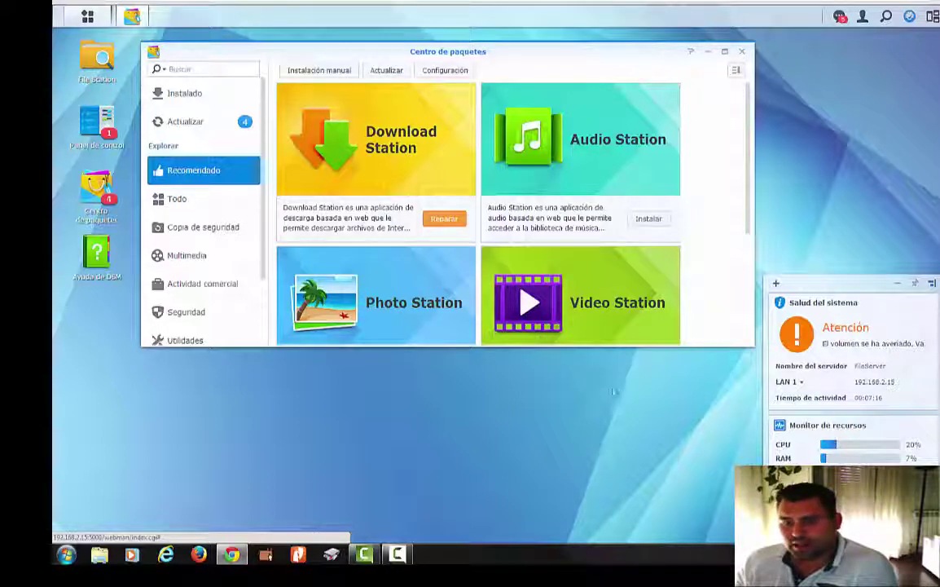
drag(635, 347, 609, 493)
scroll(683, 239, down, 1)
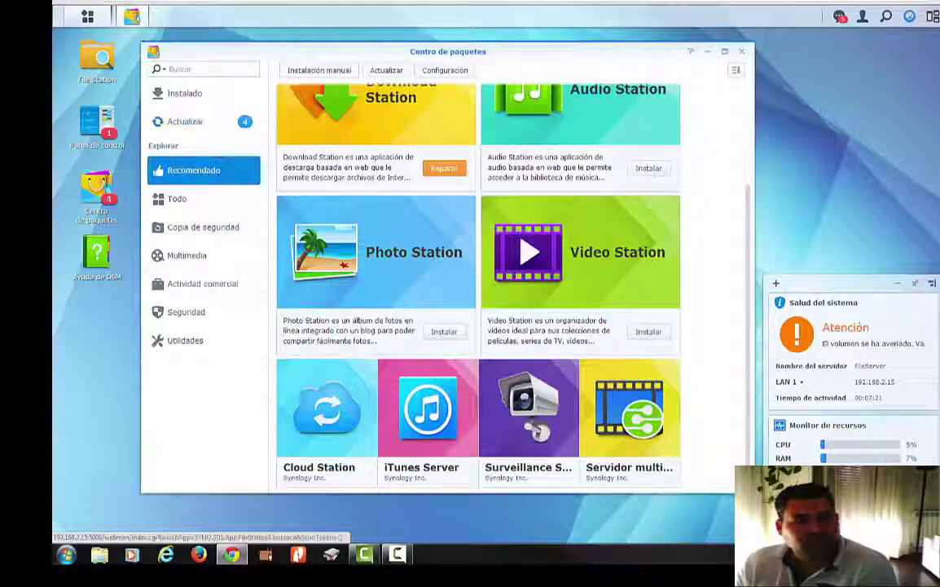
- Check the volume failure warning, then launch Panel de control from the Main Menu
click(98, 24)
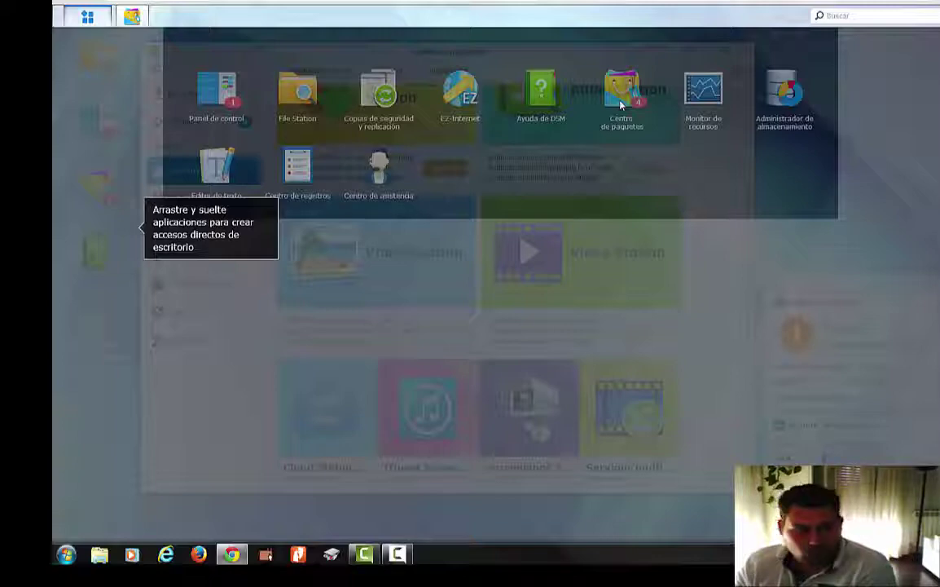
click(98, 18)
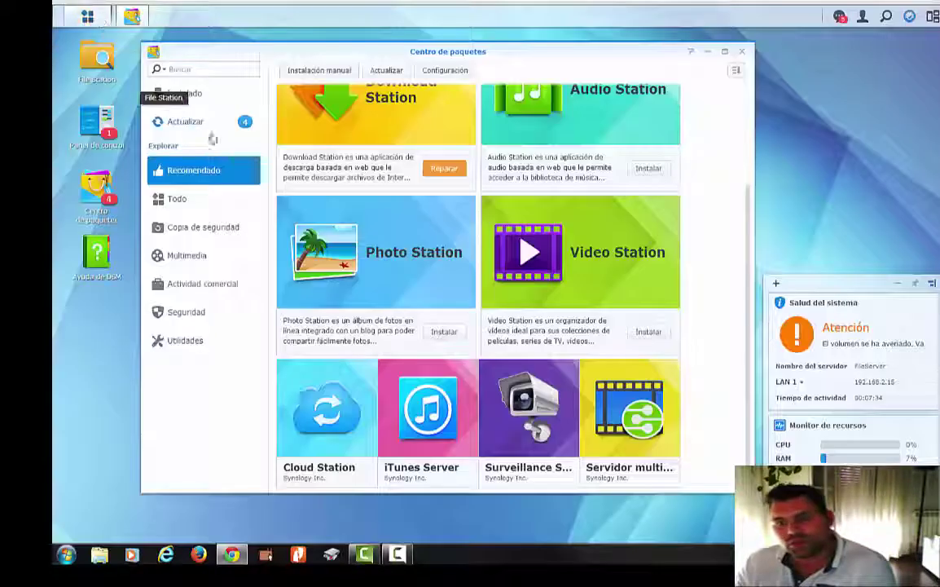
click(864, 343)
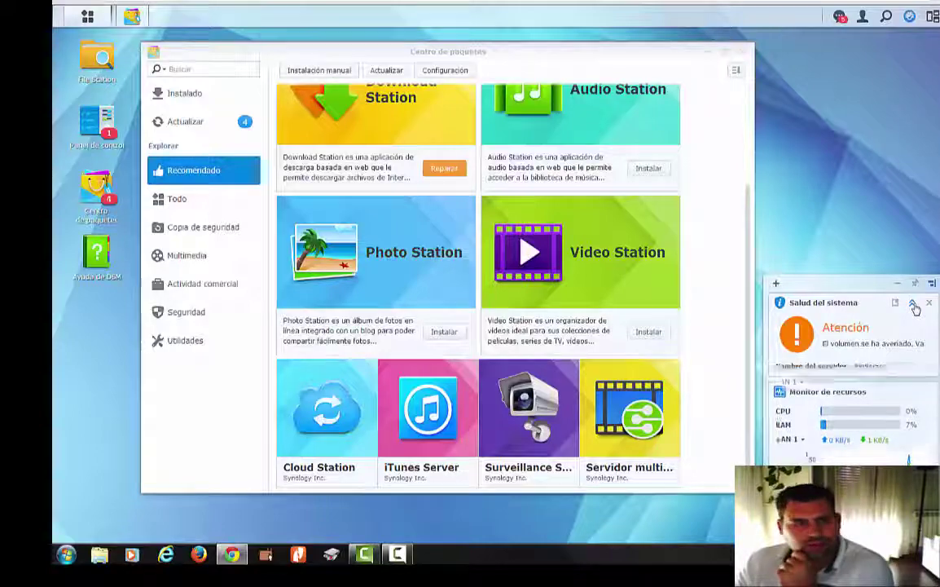
click(86, 16)
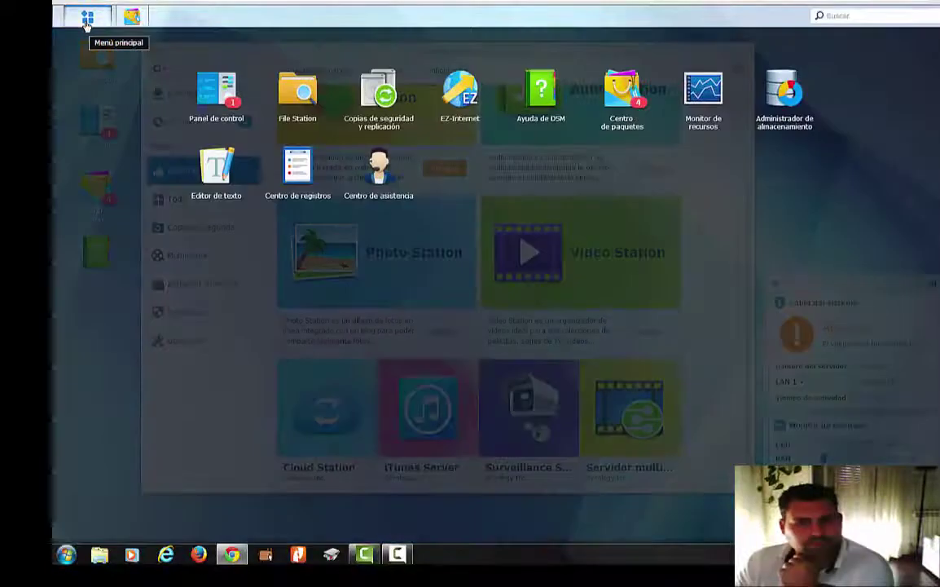
click(212, 88)
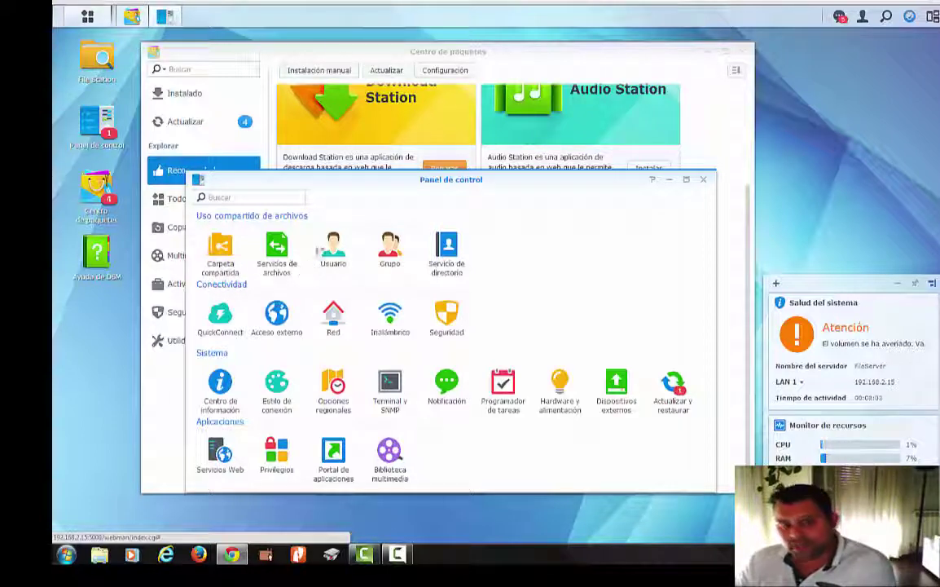
- Browse the Usuario, file services (FTP, WebDAV), Grupo and Servicio de directorio settings
click(333, 249)
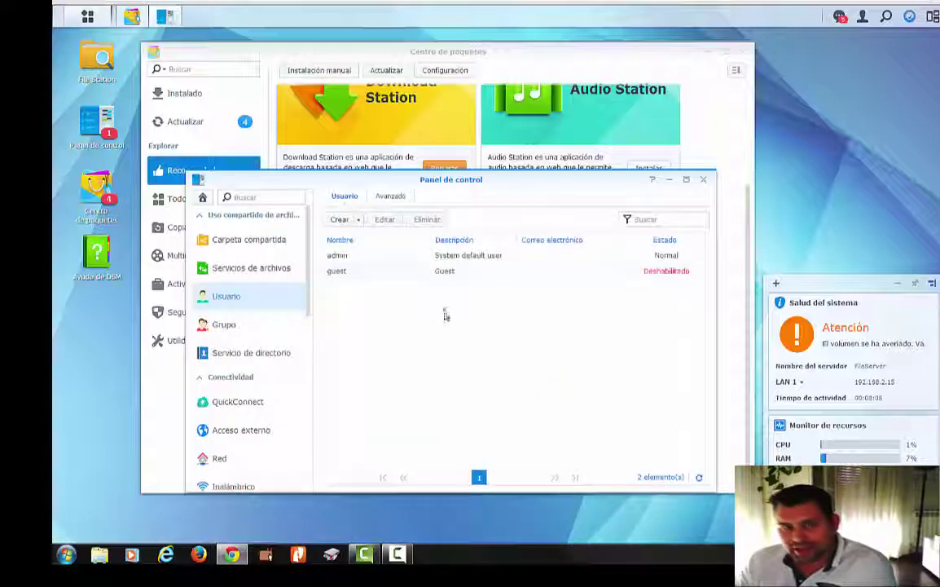
click(233, 272)
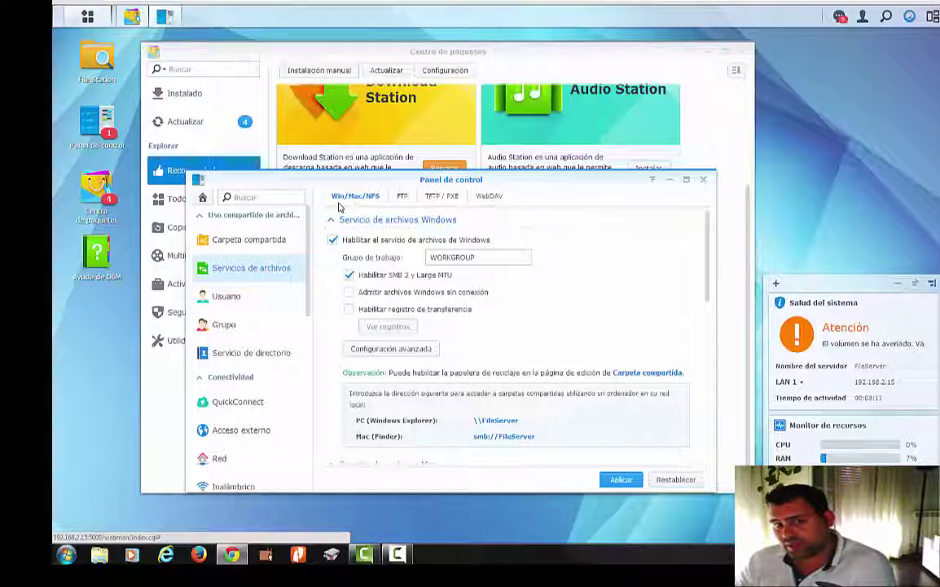
click(399, 195)
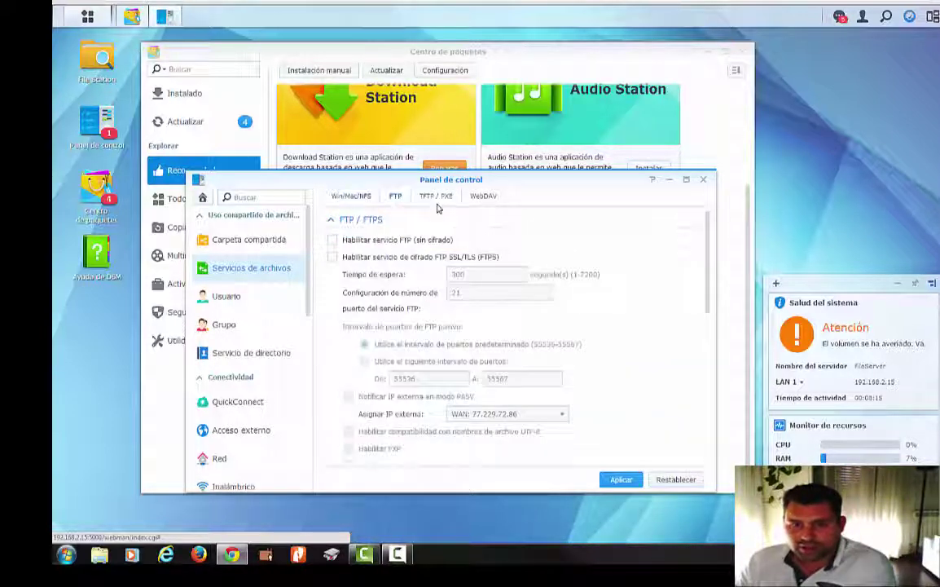
click(484, 196)
click(271, 326)
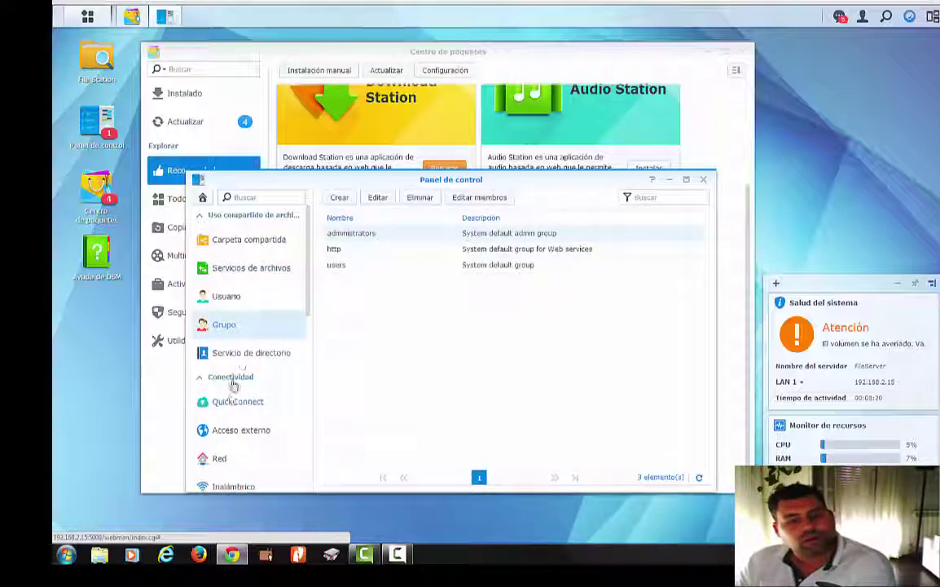
click(241, 356)
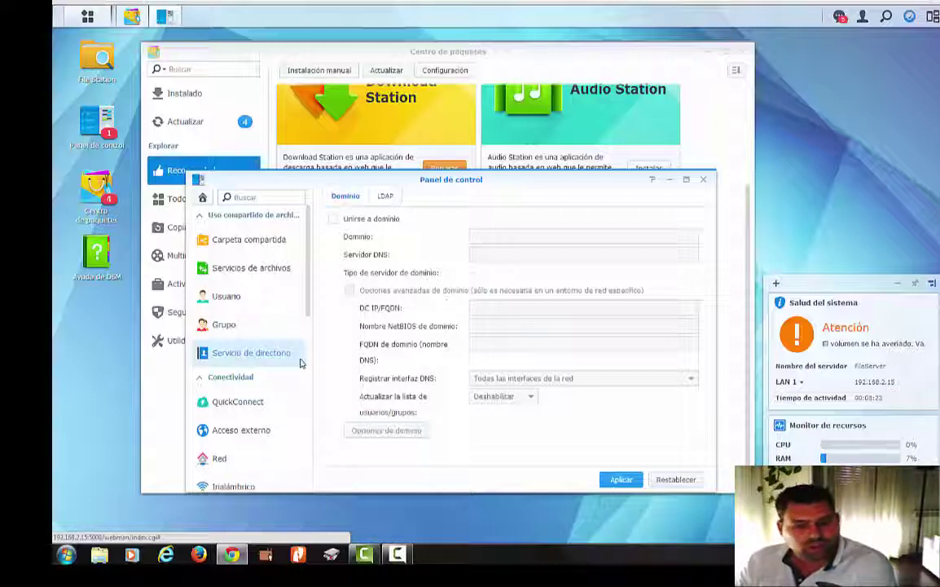
- View the external access DDNS and QuickConnect settings, then the Centro de información
scroll(252, 398, down, 3)
click(245, 318)
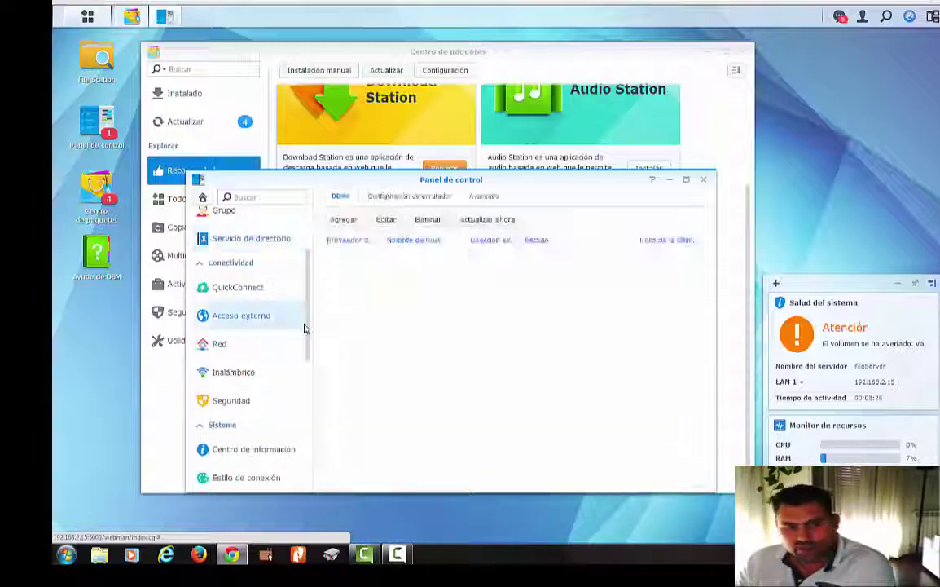
click(224, 287)
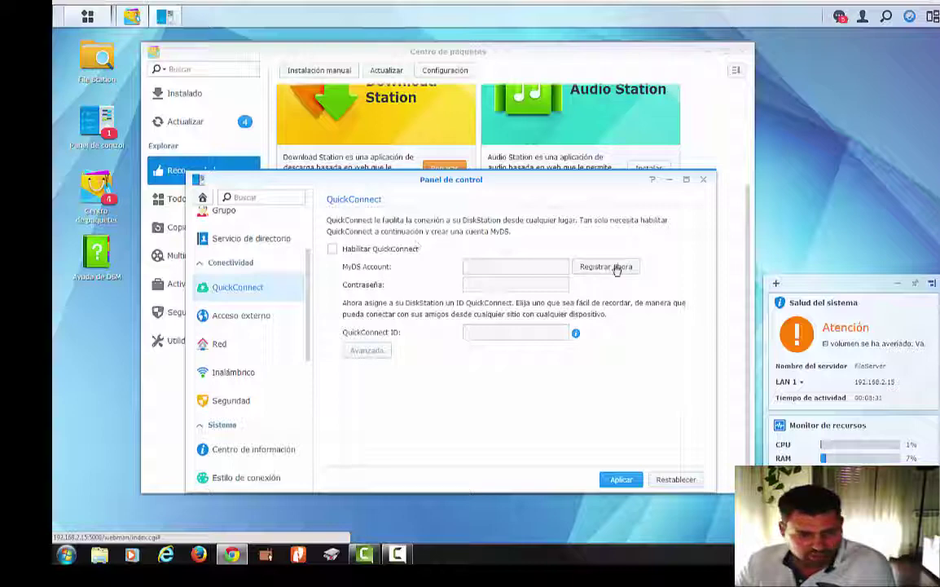
scroll(306, 368, down, 1)
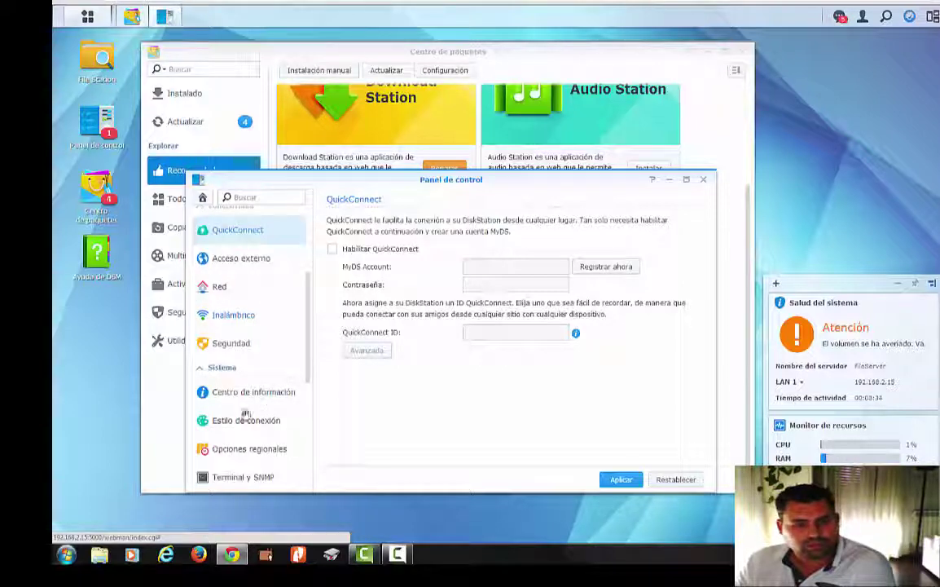
click(255, 394)
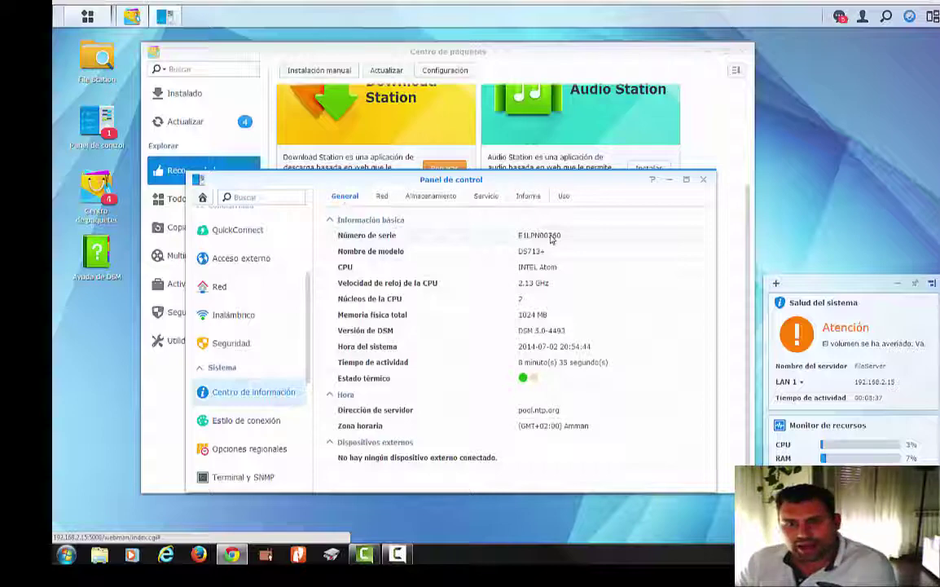
- Maximize Control Panel, check thermal status and the Red tab, close it, and show notifications
click(686, 179)
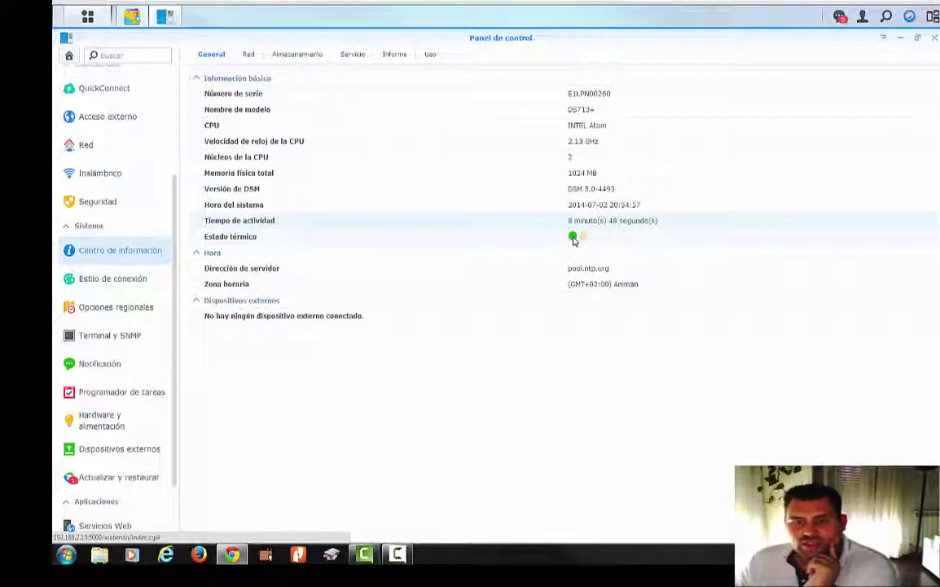
mouse_move(574, 239)
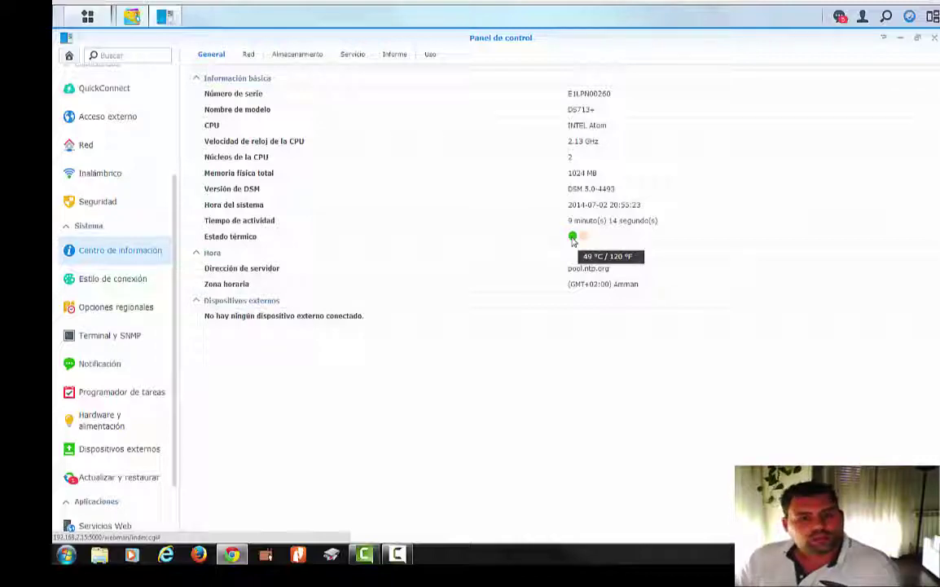
click(247, 55)
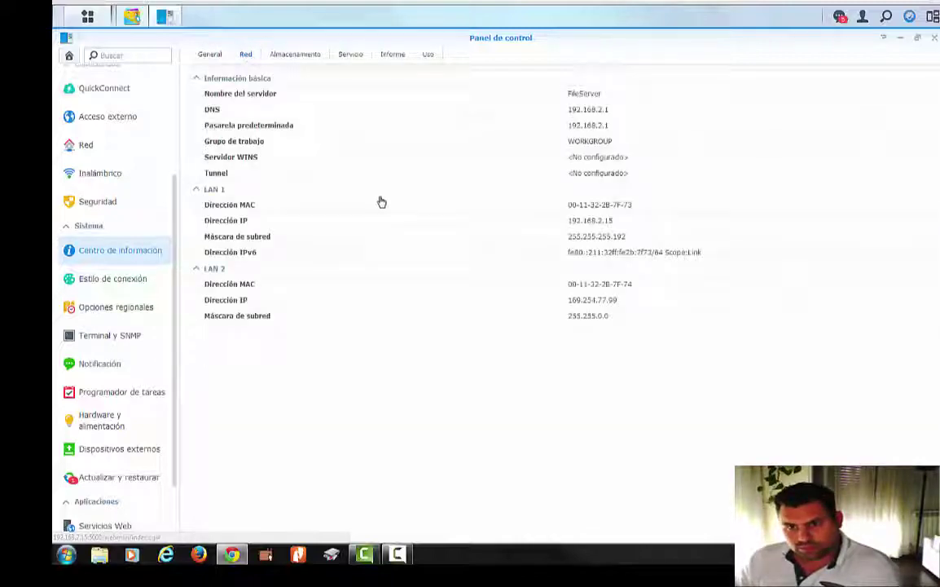
click(935, 38)
click(844, 18)
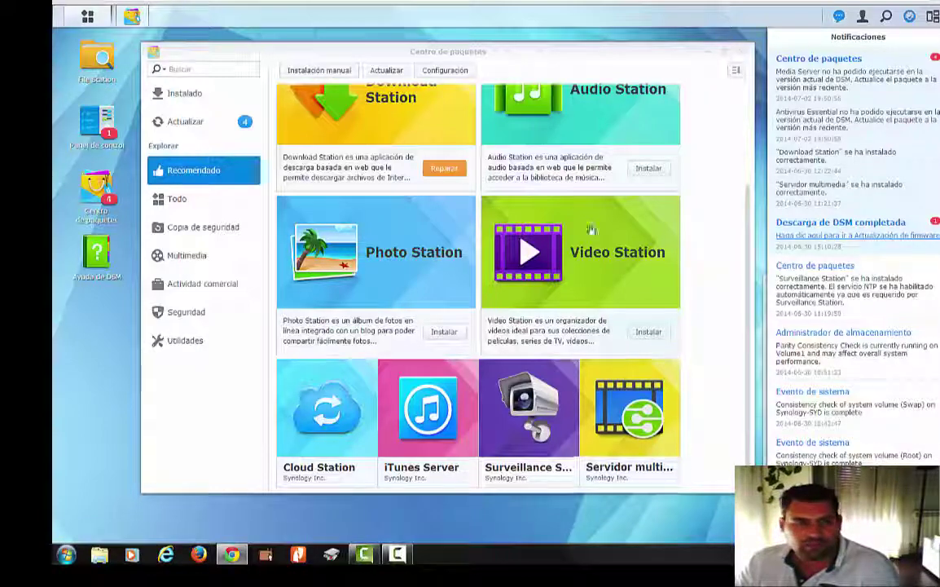
- Review the 4 pending package updates under Actualizar, then list all packages under Todo
click(184, 124)
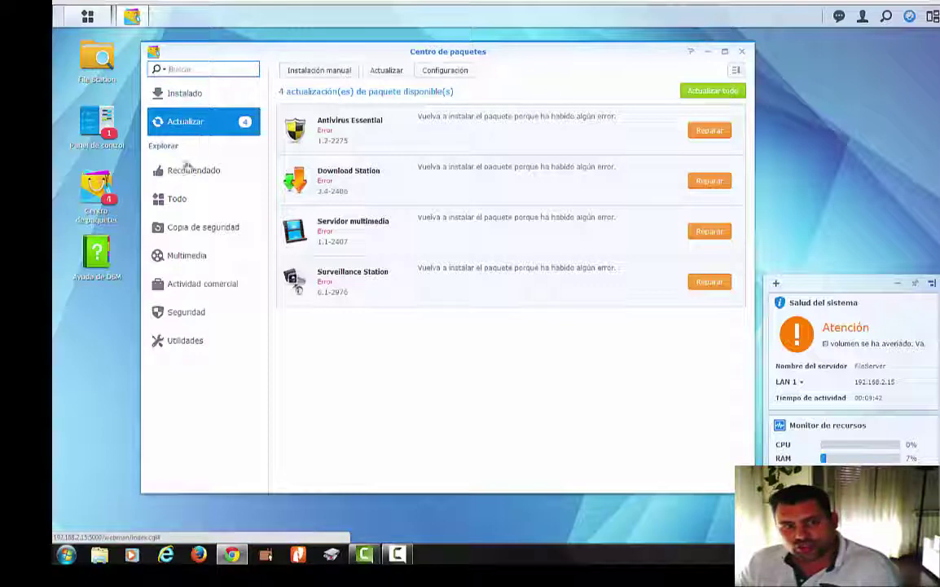
click(186, 195)
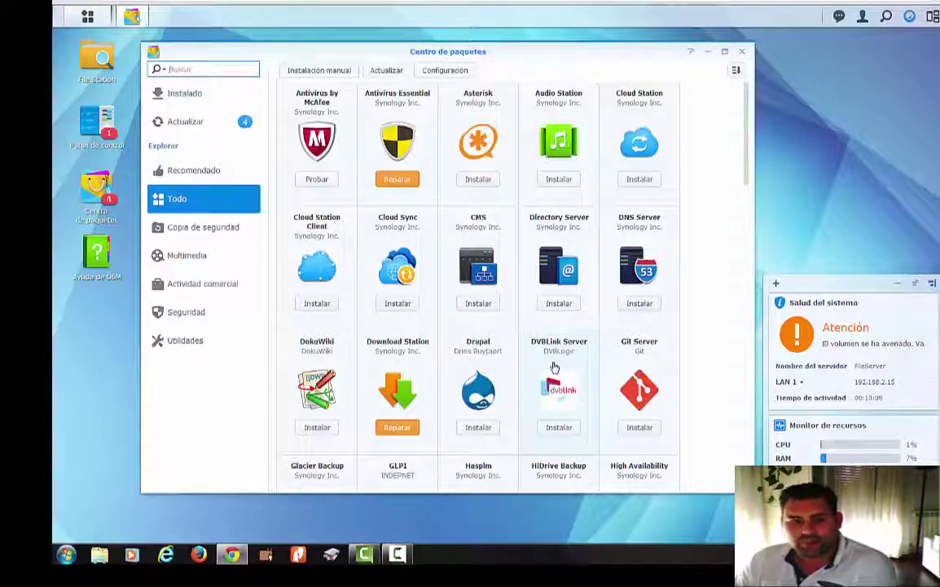
scroll(553, 368, down, 2)
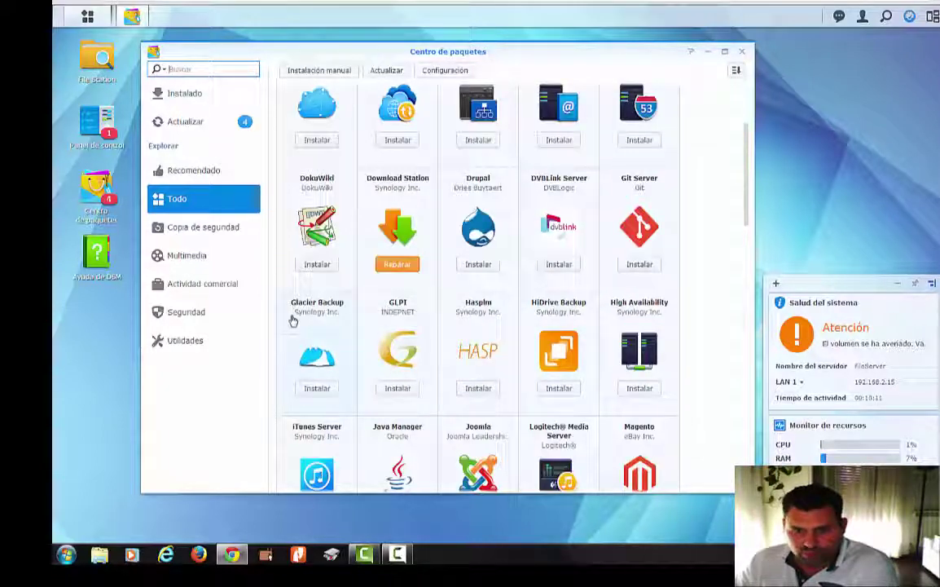
scroll(292, 319, down, 3)
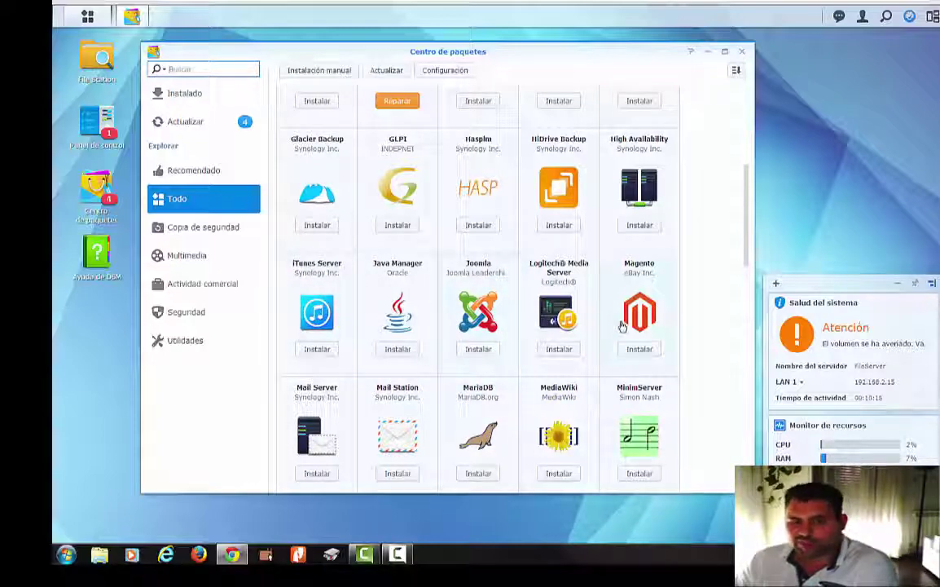
scroll(571, 302, down, 2)
scroll(621, 326, down, 2)
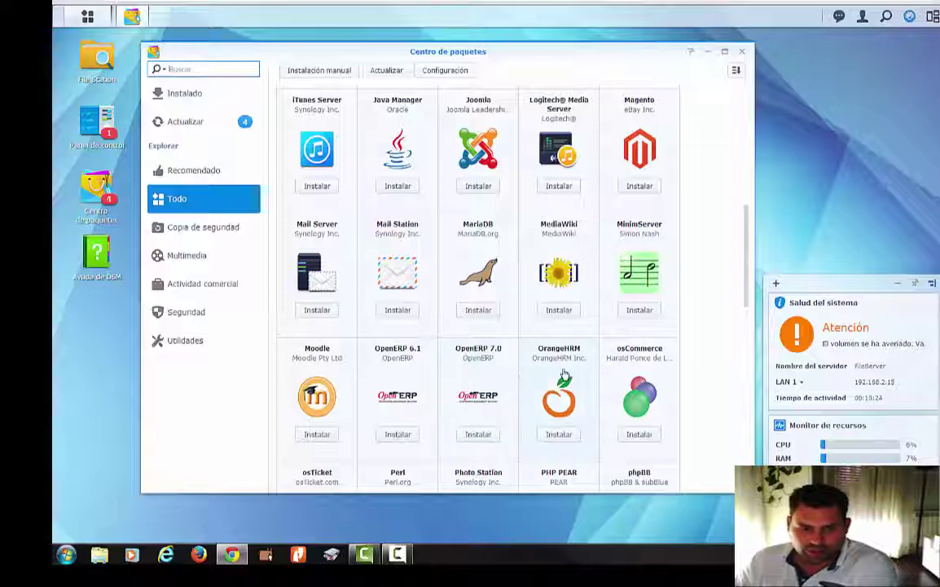
scroll(489, 374, down, 2)
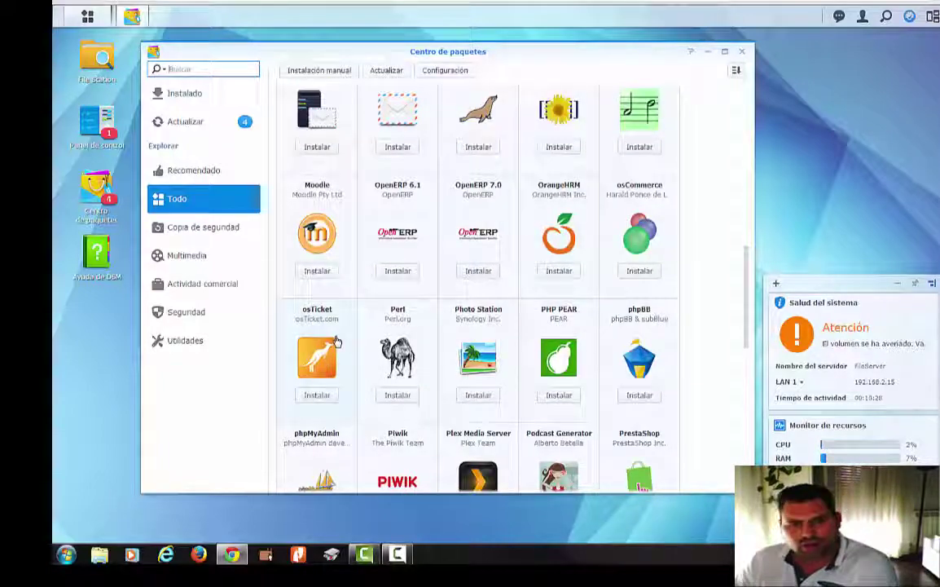
scroll(336, 341, down, 1)
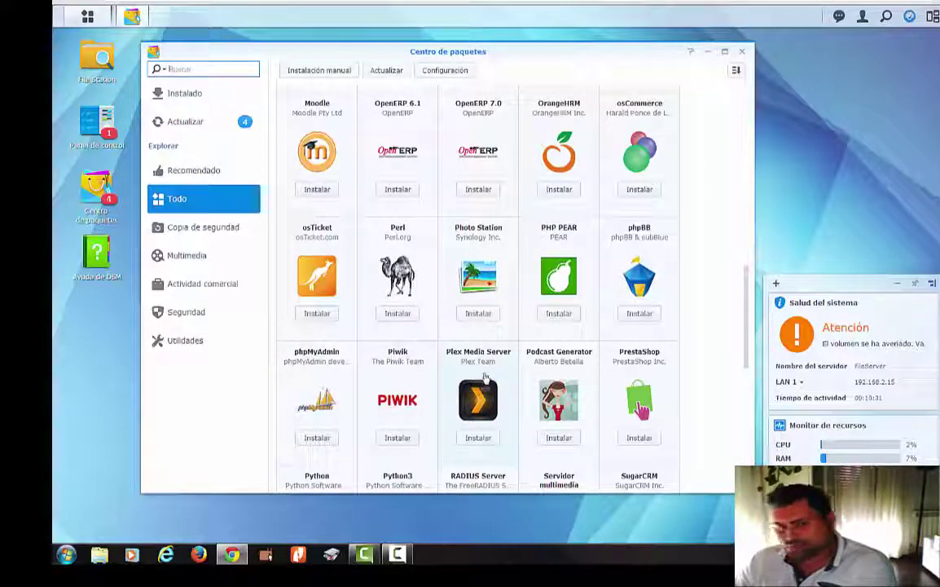
scroll(485, 377, down, 1)
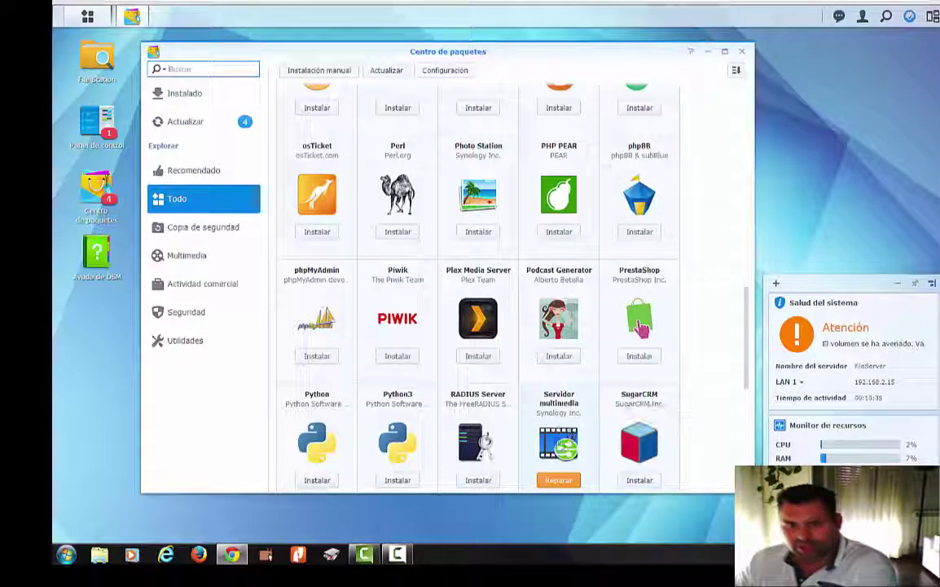
scroll(559, 407, down, 2)
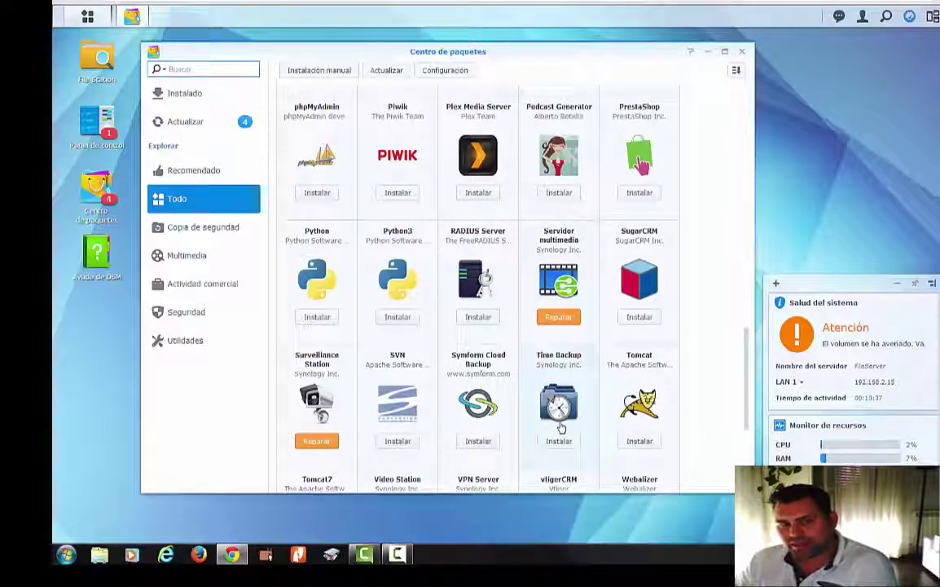
scroll(558, 383, down, 1)
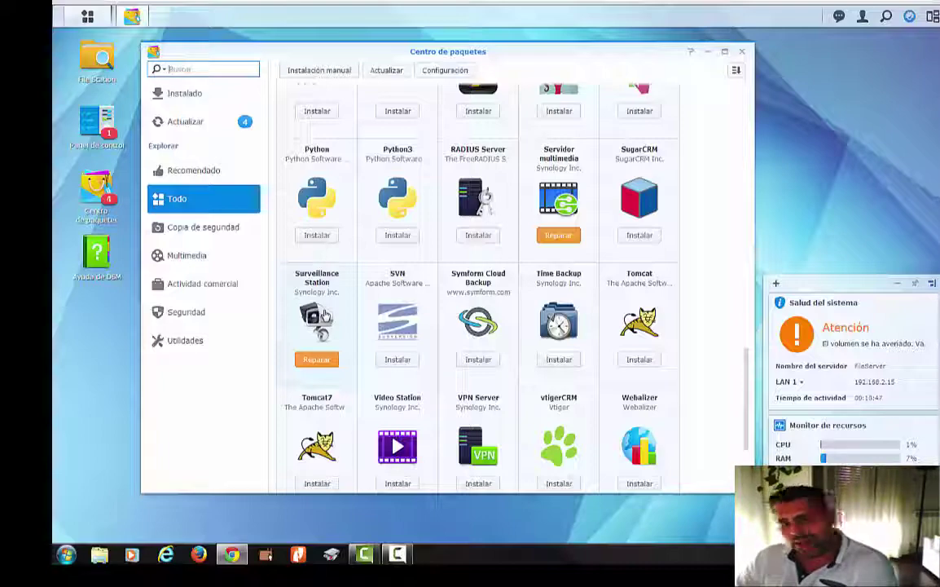
scroll(324, 315, down, 2)
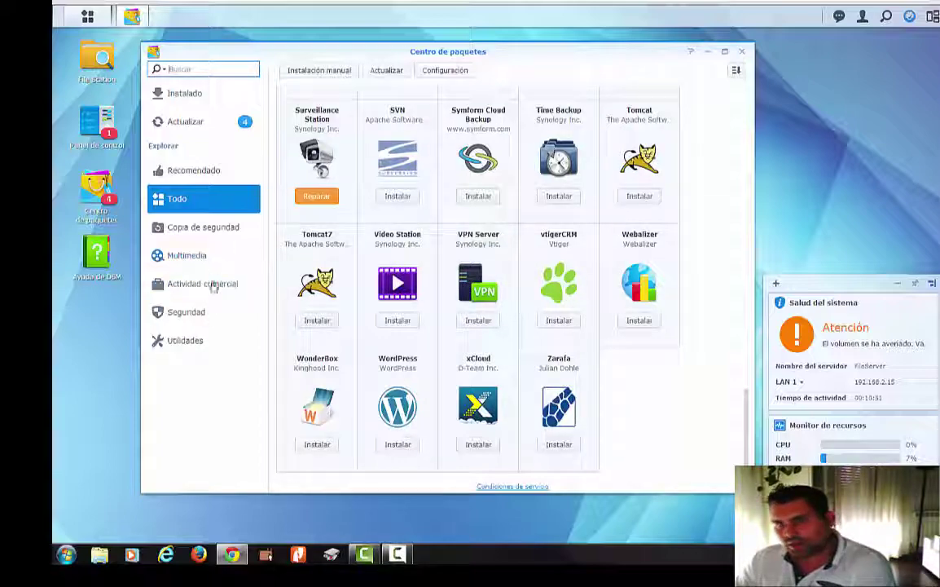
- Close the Centro de paquetes and launch Administrador de almacenamiento from the Main Menu
click(741, 51)
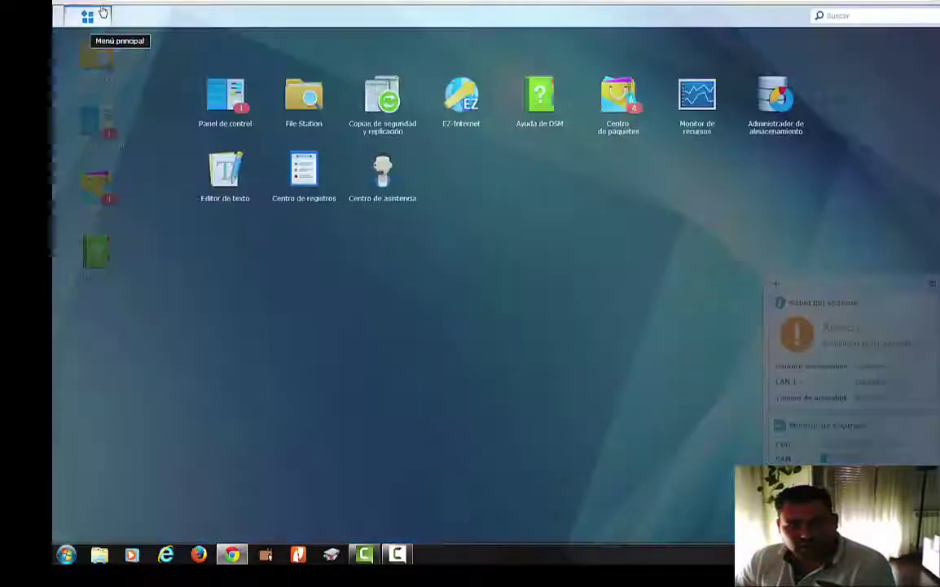
click(100, 12)
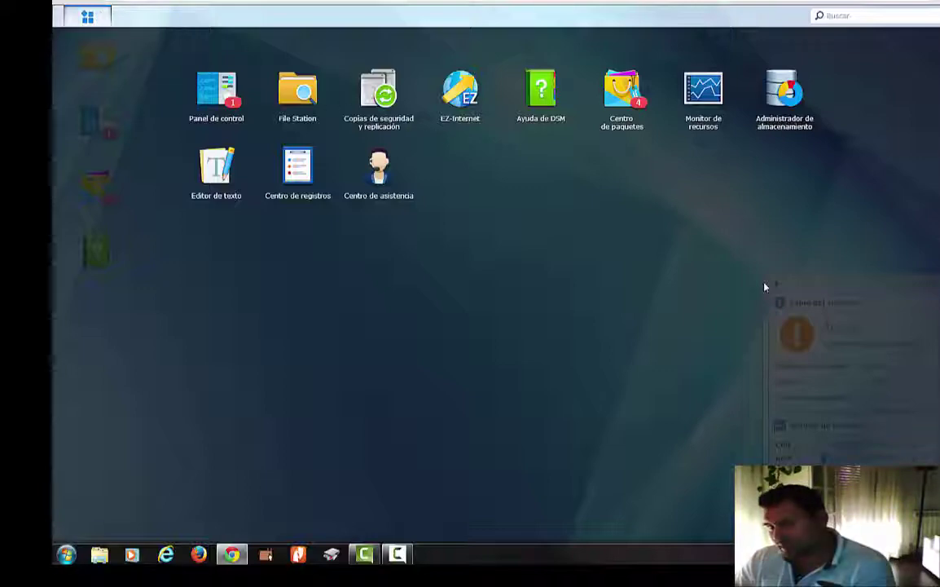
click(763, 336)
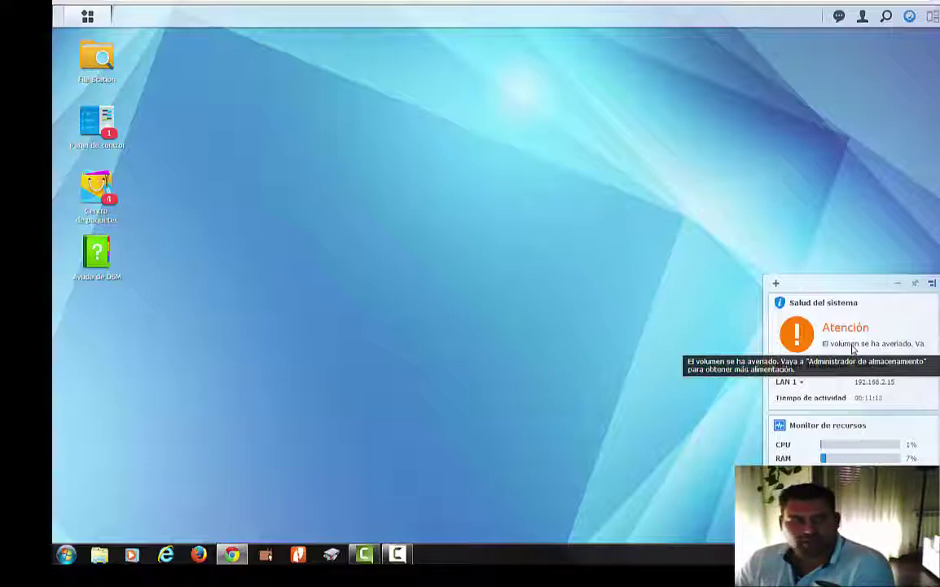
click(87, 15)
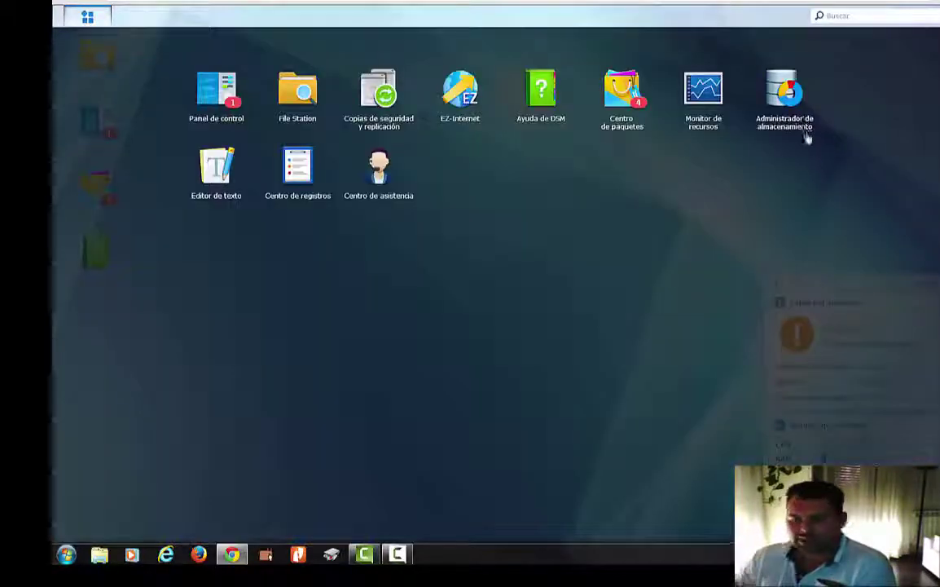
click(802, 130)
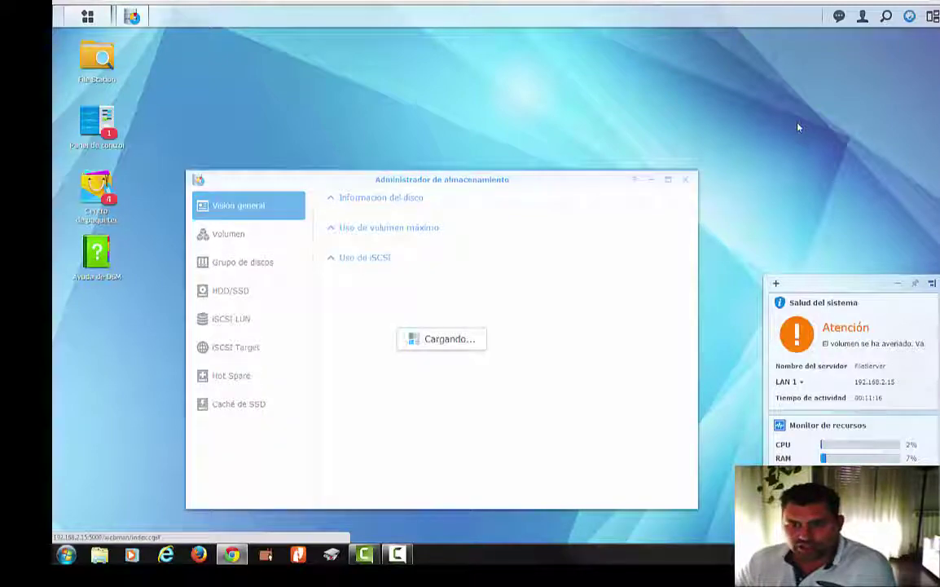
- Maximize Storage Manager, review Volumen, Grupo de discos and HDD/SSD, then return to Visión general
click(668, 179)
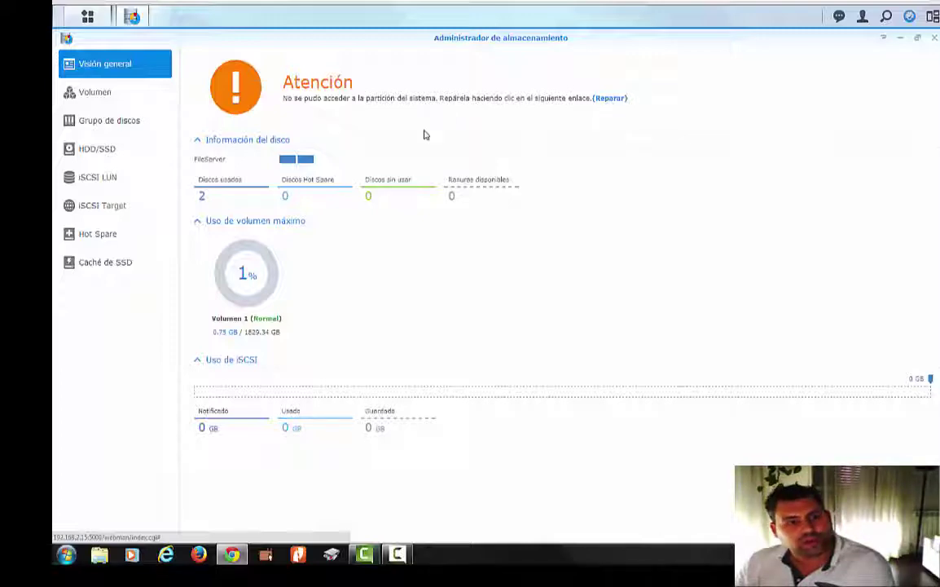
click(103, 99)
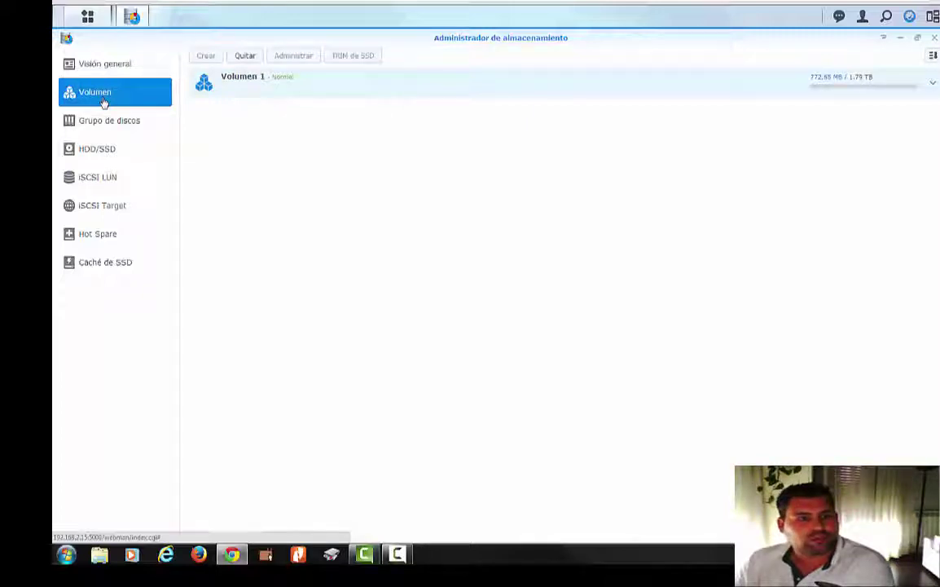
click(97, 127)
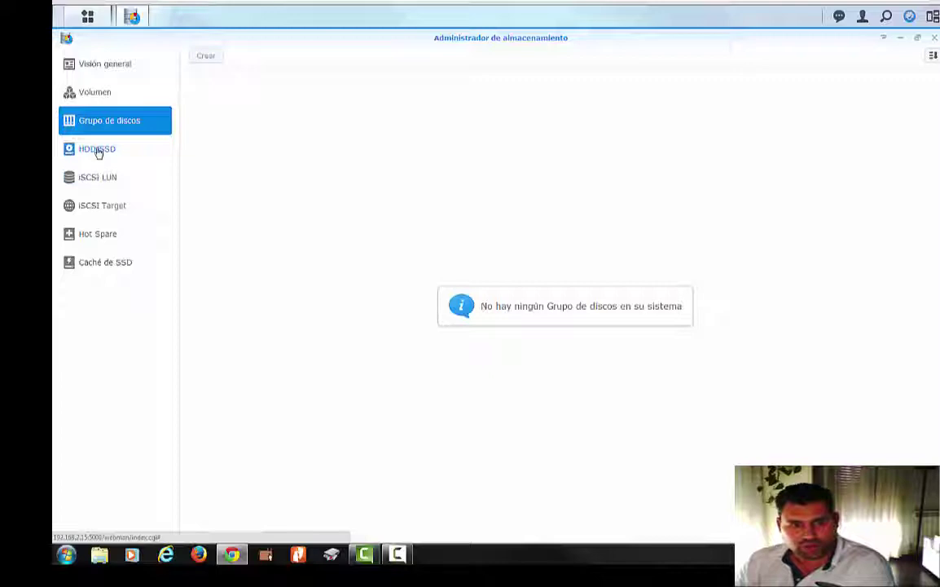
click(96, 150)
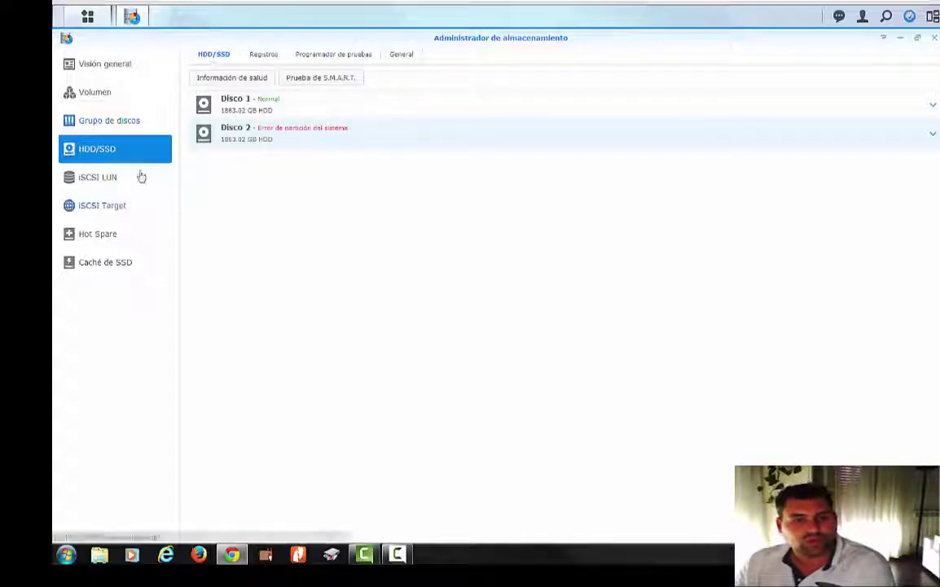
click(116, 67)
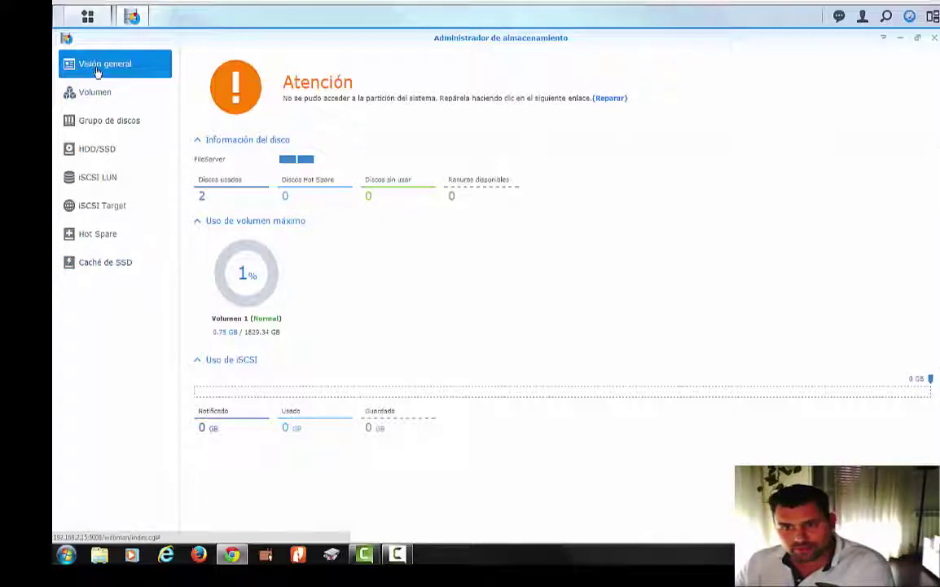
- Repair the inaccessible system partition, then verify volumes, disk groups, and Disco 1 and 2 show Normal
click(611, 98)
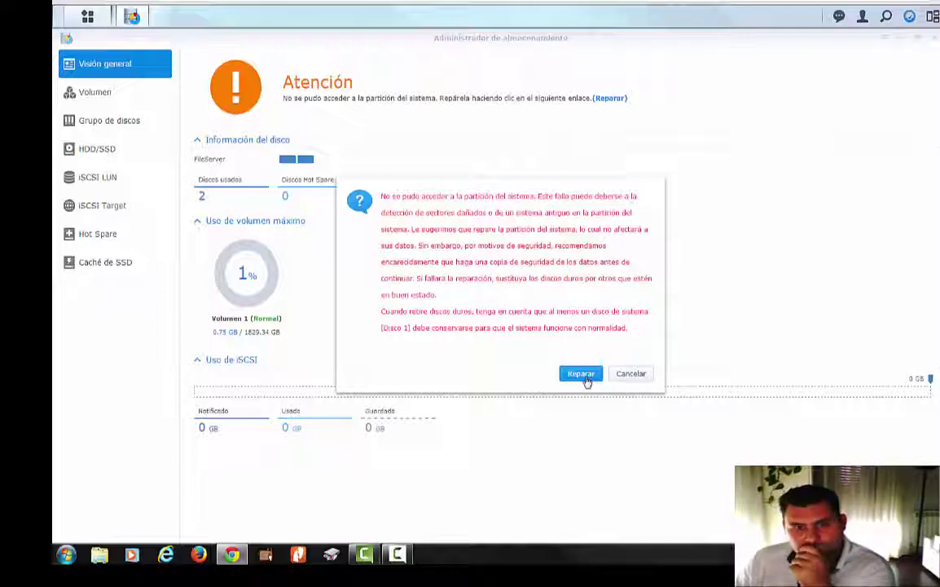
click(583, 376)
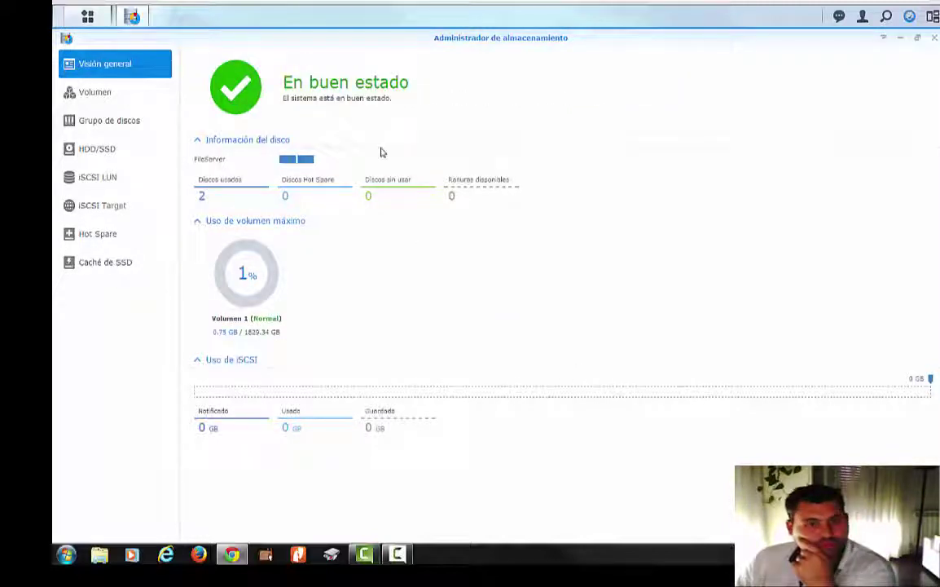
click(119, 97)
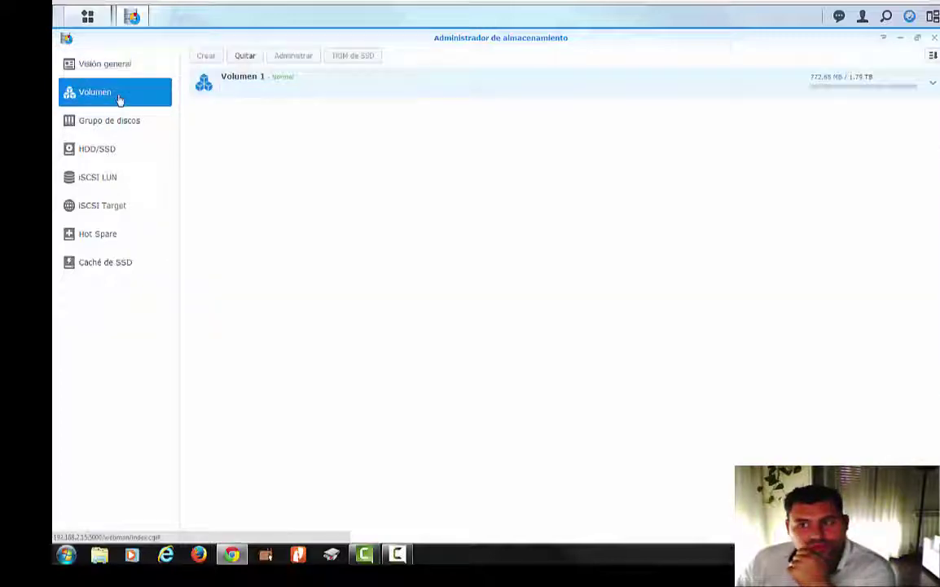
click(111, 124)
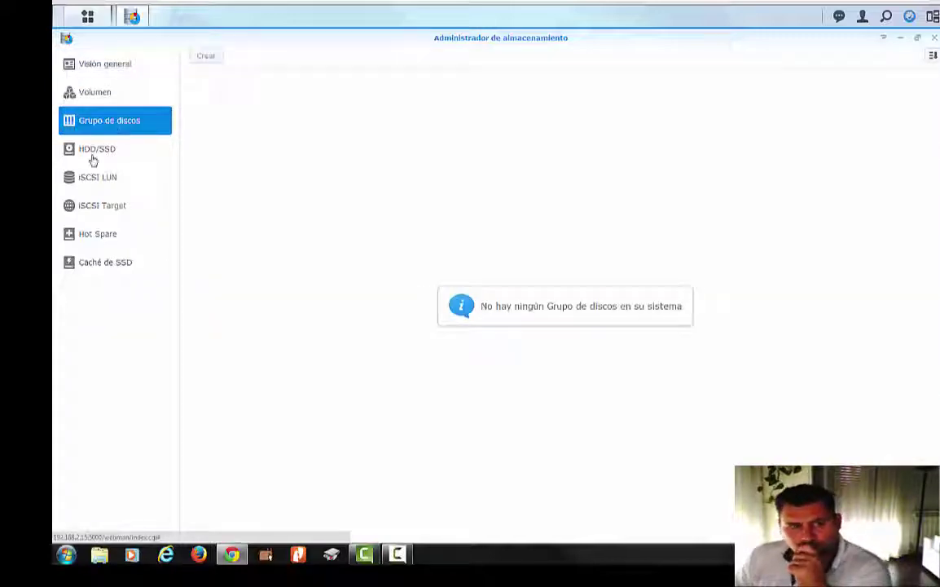
click(94, 153)
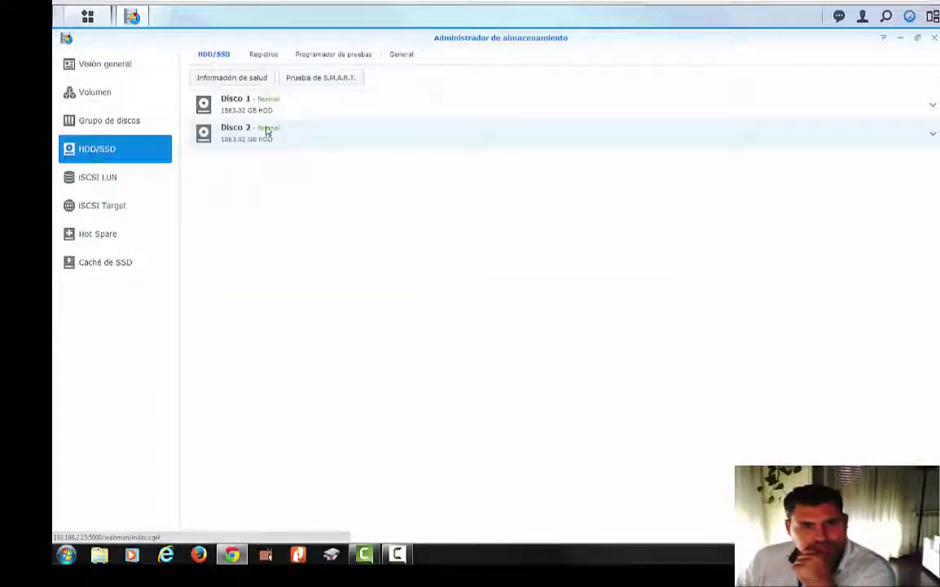
- Run a quick S.M.A.R.T. test, confirm it, and close the window after the Normal result
click(323, 77)
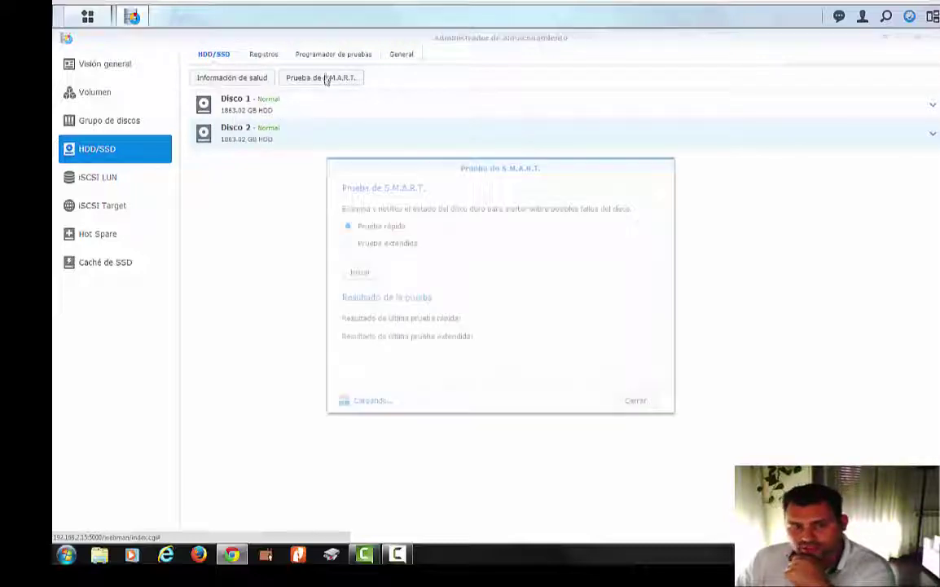
click(359, 271)
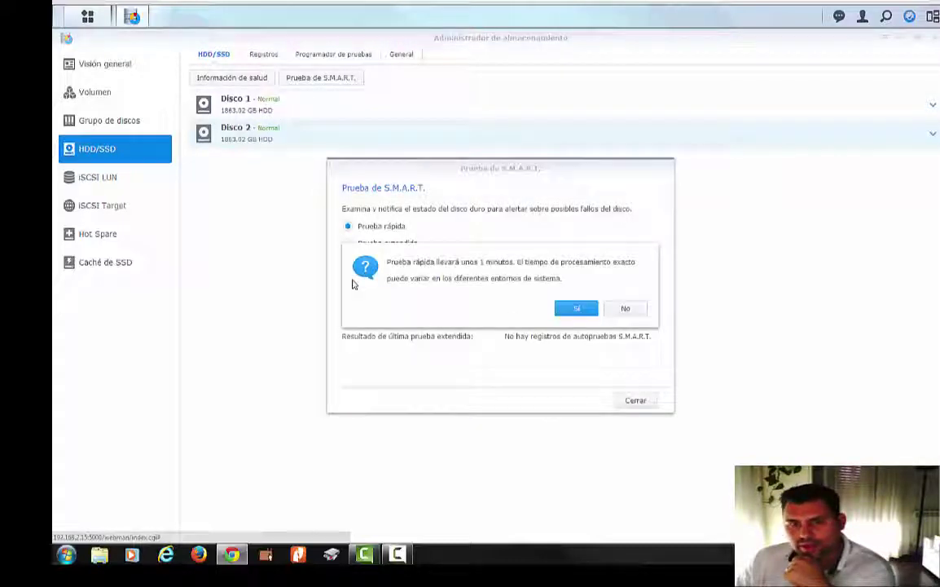
click(571, 310)
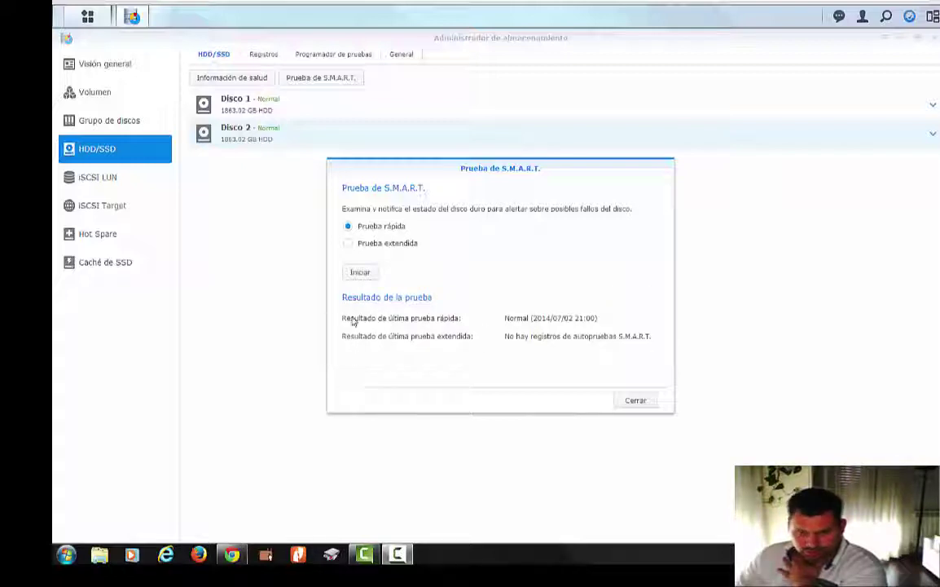
click(635, 401)
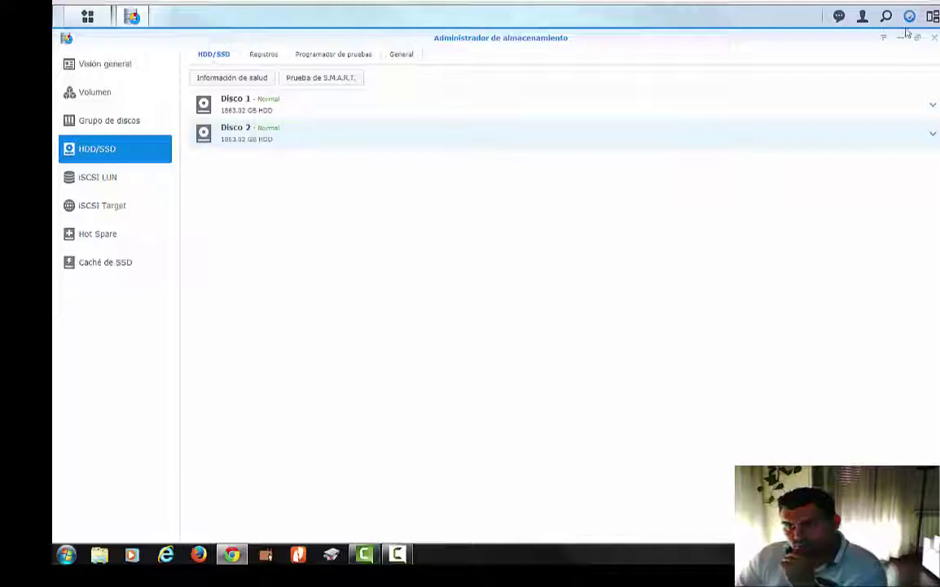
- Close Storage Manager, move the health widgets higher, and open Panel de control's Actualizar y restaurar page
click(934, 38)
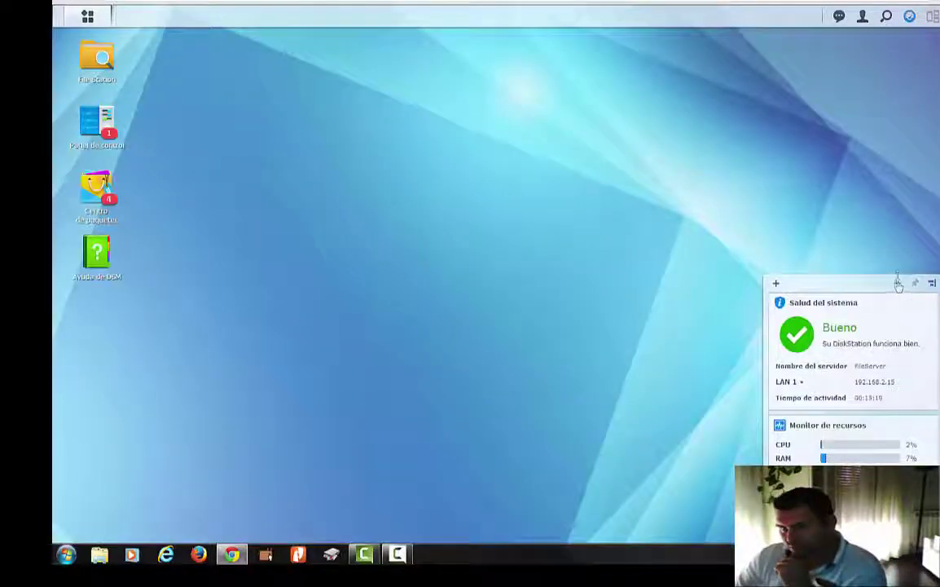
drag(927, 281, 902, 190)
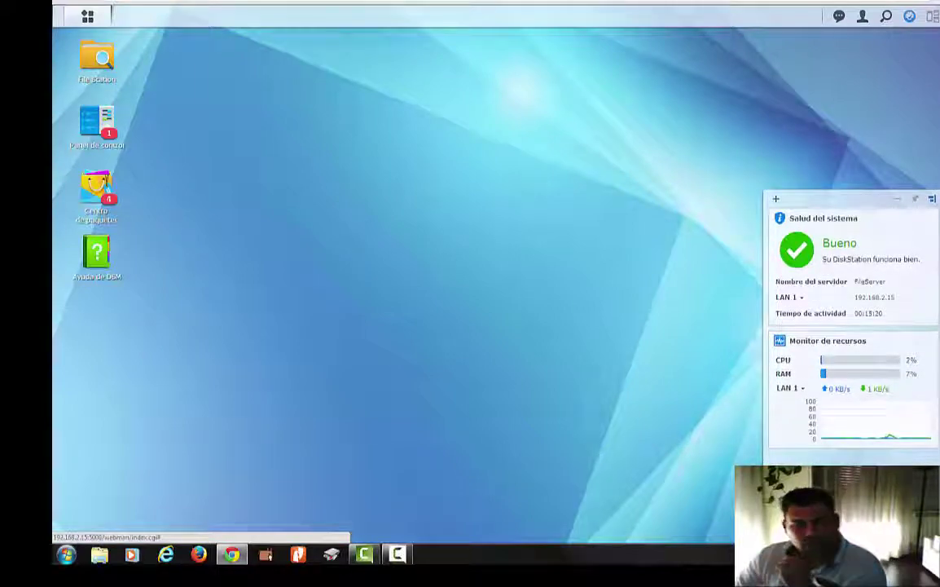
click(89, 18)
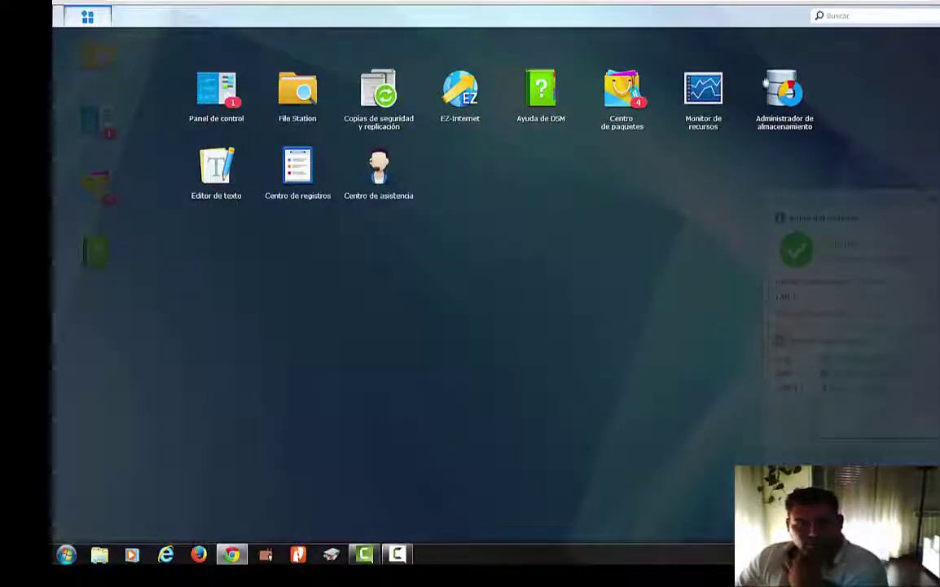
click(231, 102)
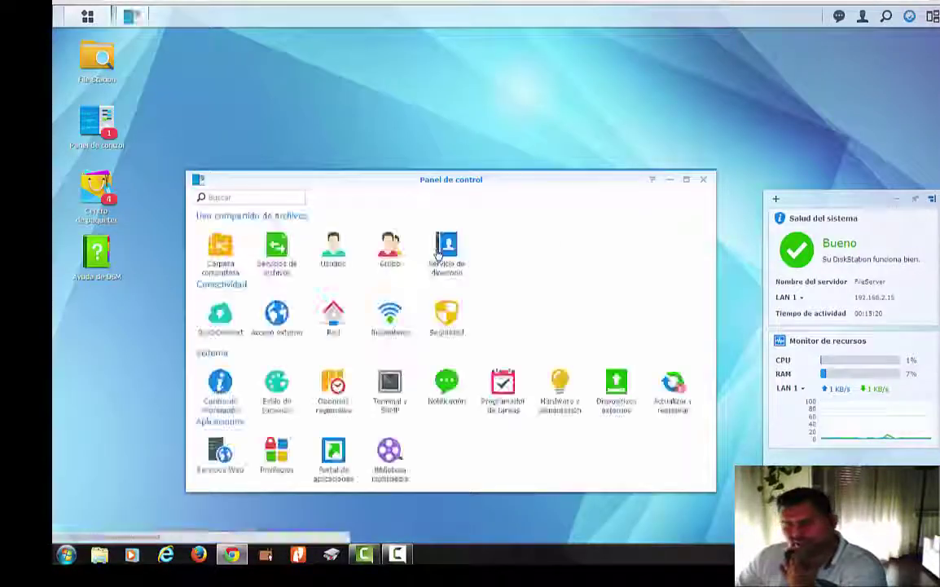
click(675, 411)
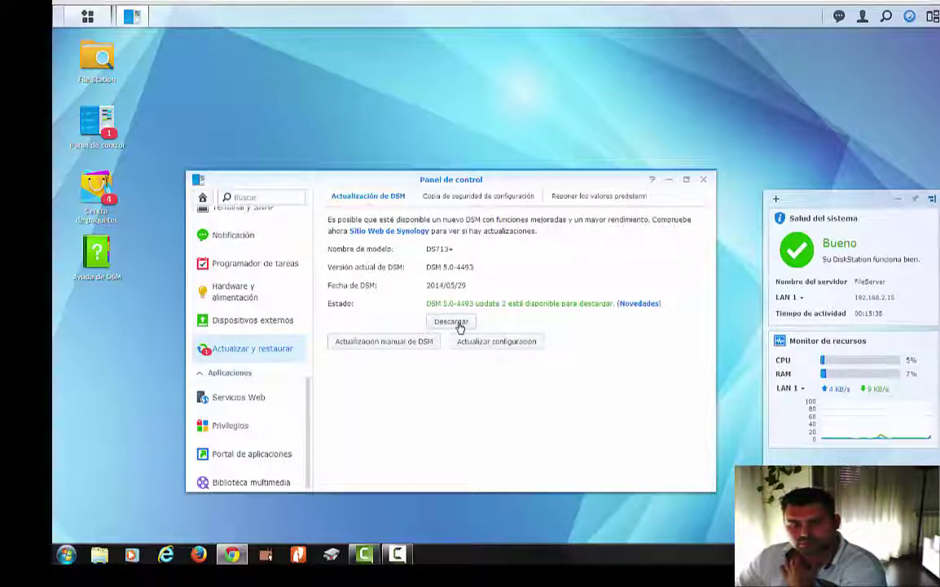
- Download DSM 5.0-4493 Update 2 and install it immediately, confirming with Sí
click(460, 324)
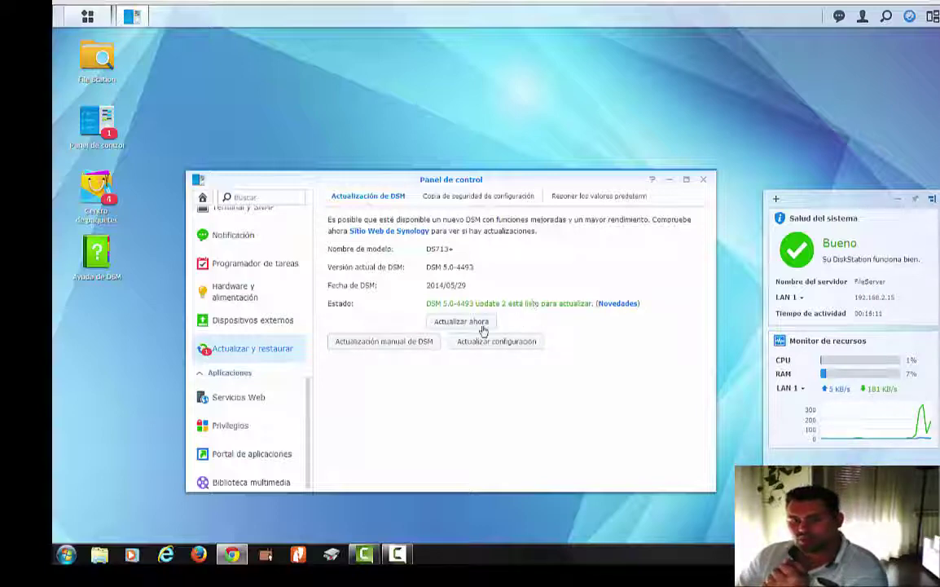
click(446, 325)
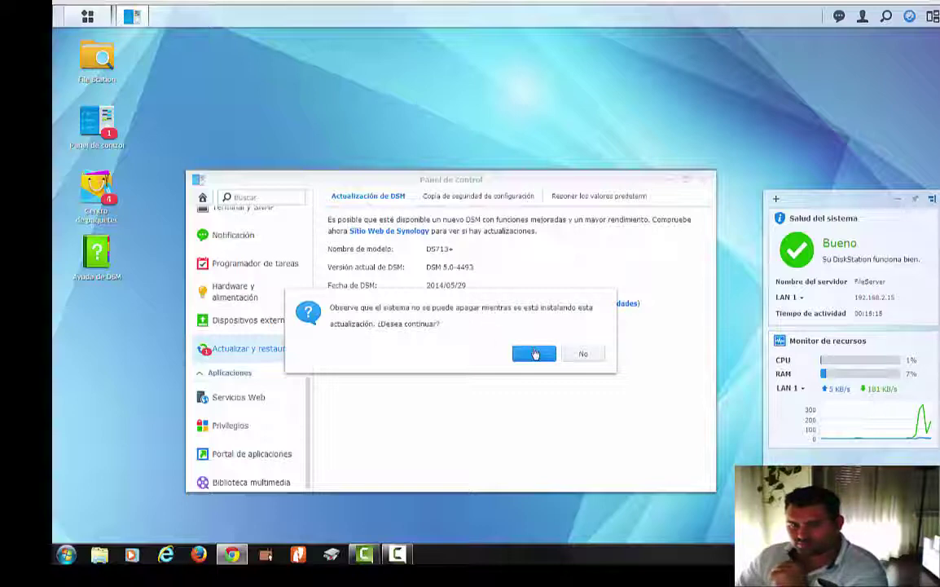
click(534, 354)
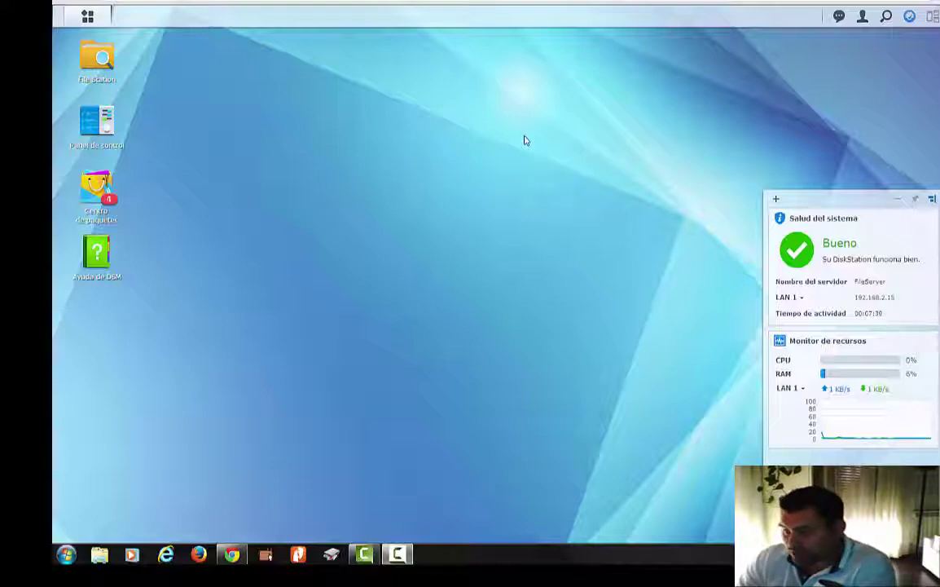
- Reopen Storage Manager maximized, inspect disk groups and Disco 2 in HDD/SSD, then view Volumen
click(90, 19)
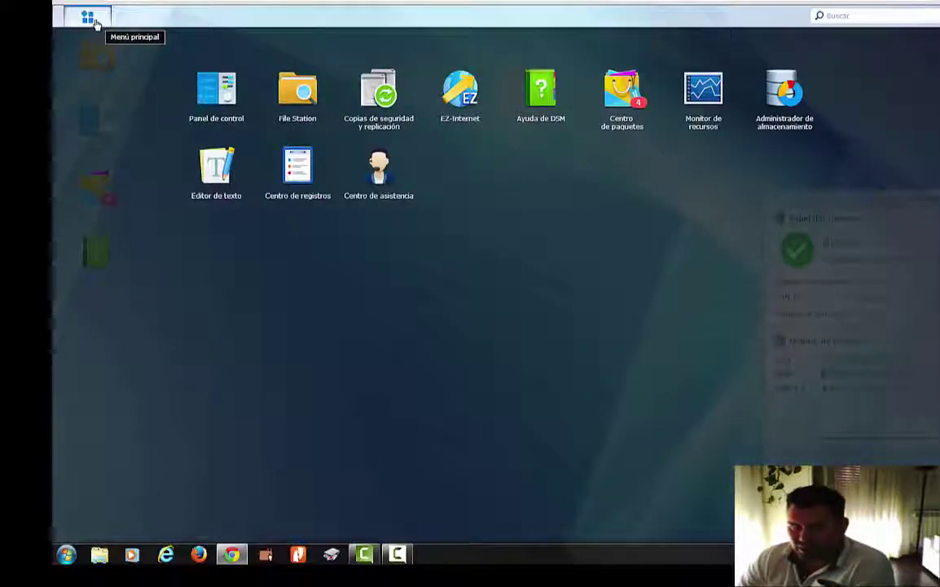
click(769, 132)
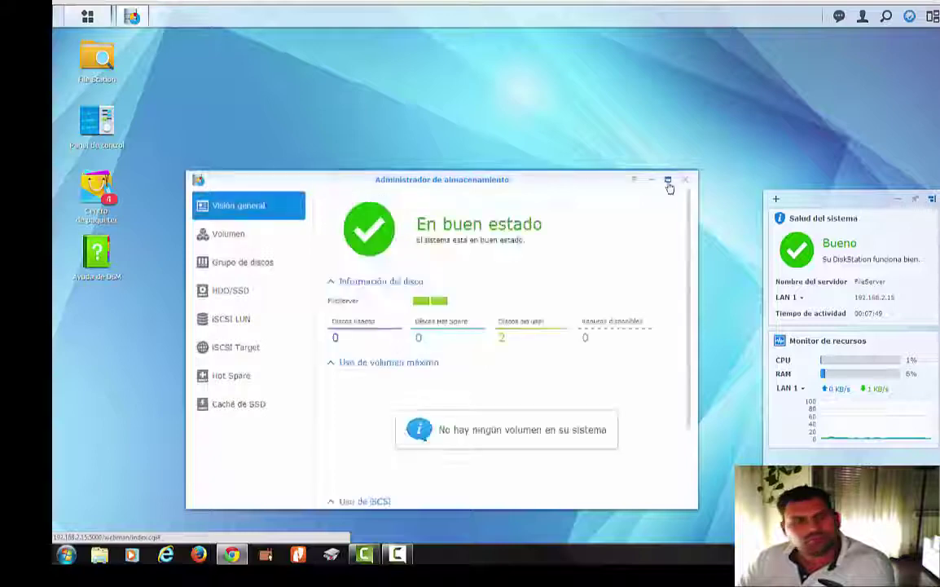
click(668, 179)
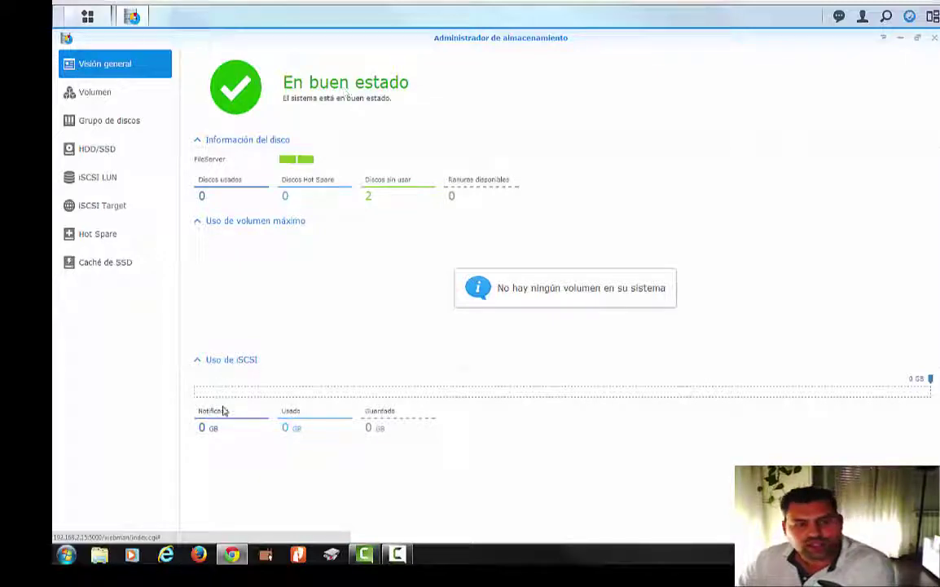
click(128, 122)
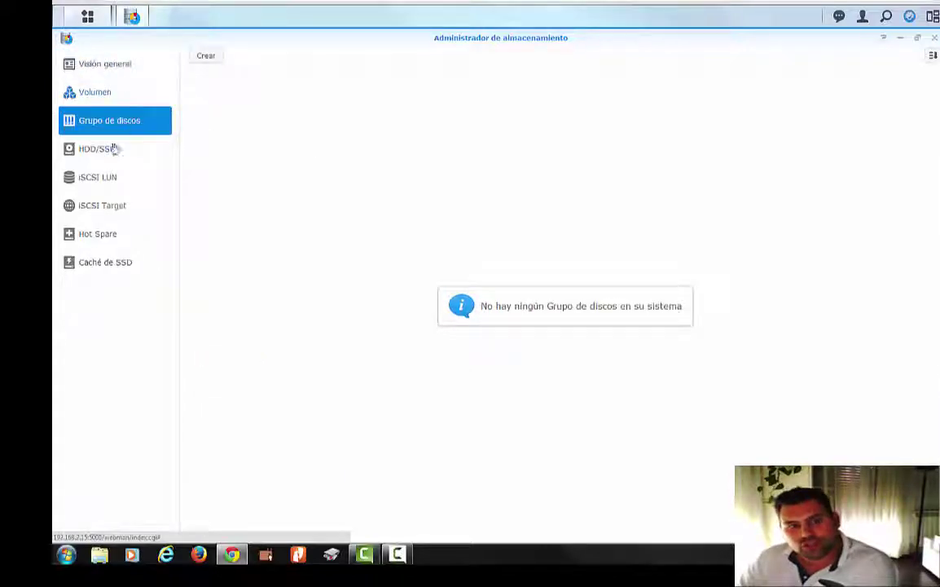
click(115, 154)
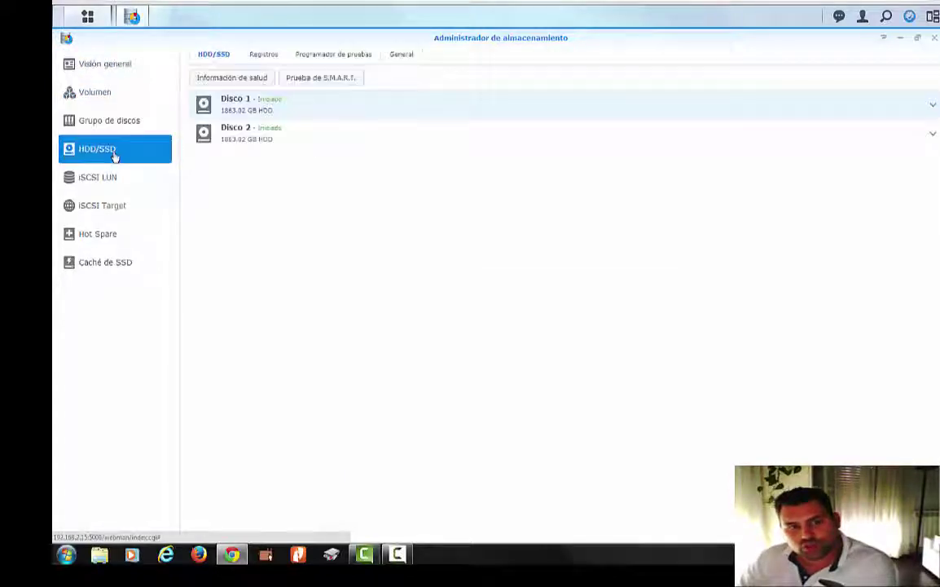
click(279, 137)
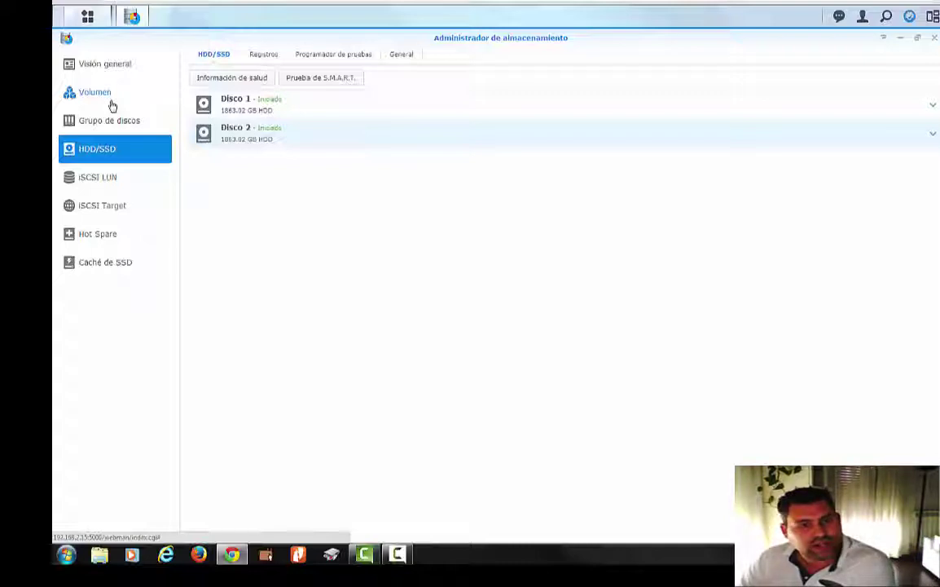
click(112, 105)
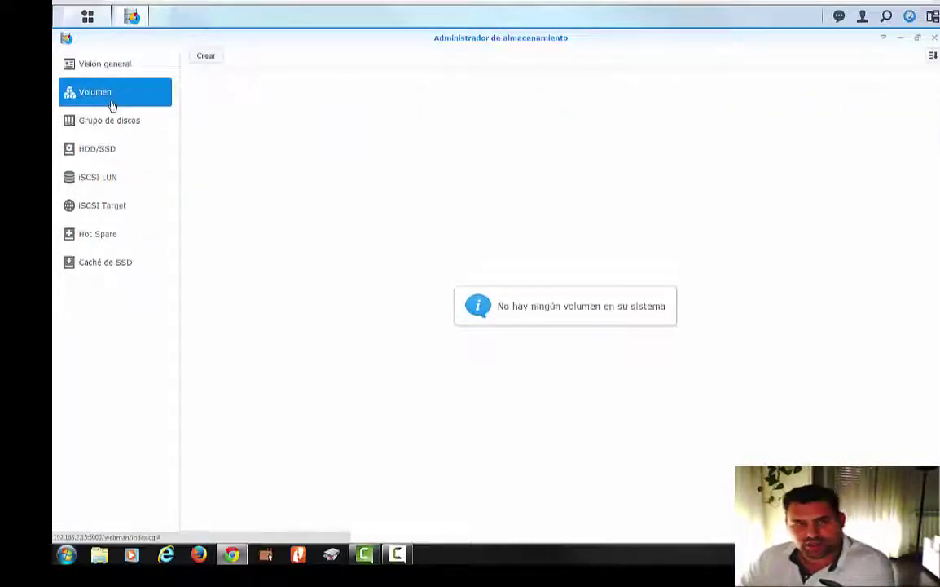
- Start creating a volume with Crear using Personalizado mode and advance the wizard
click(205, 59)
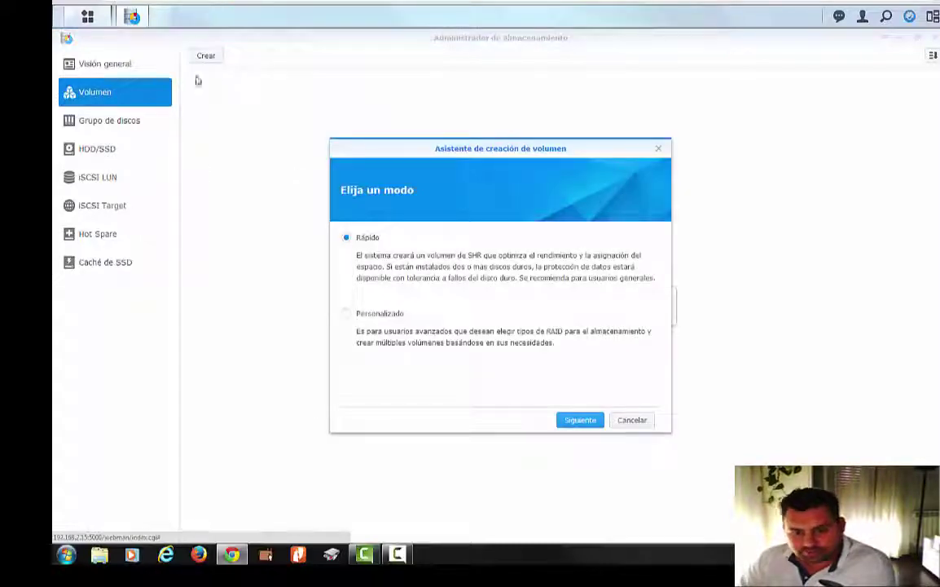
click(387, 314)
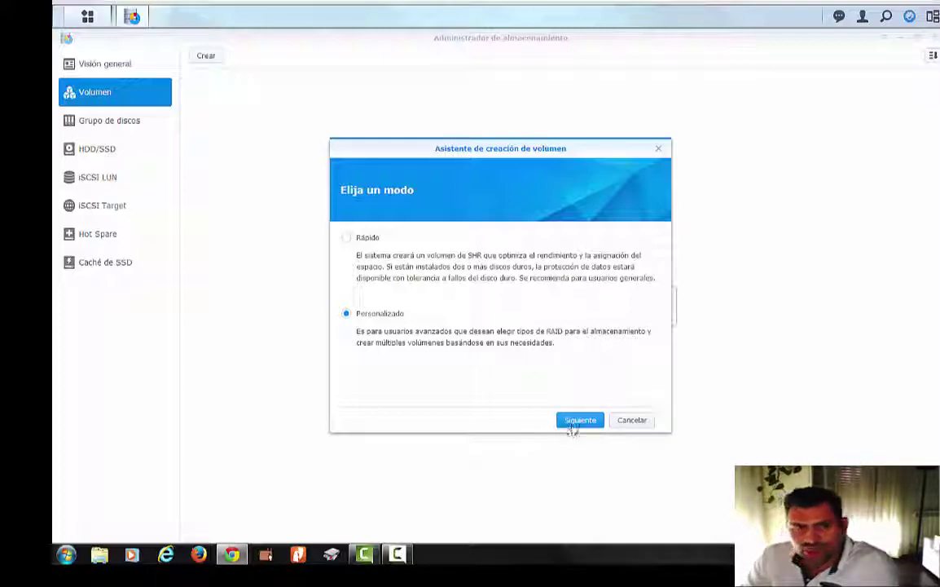
click(571, 425)
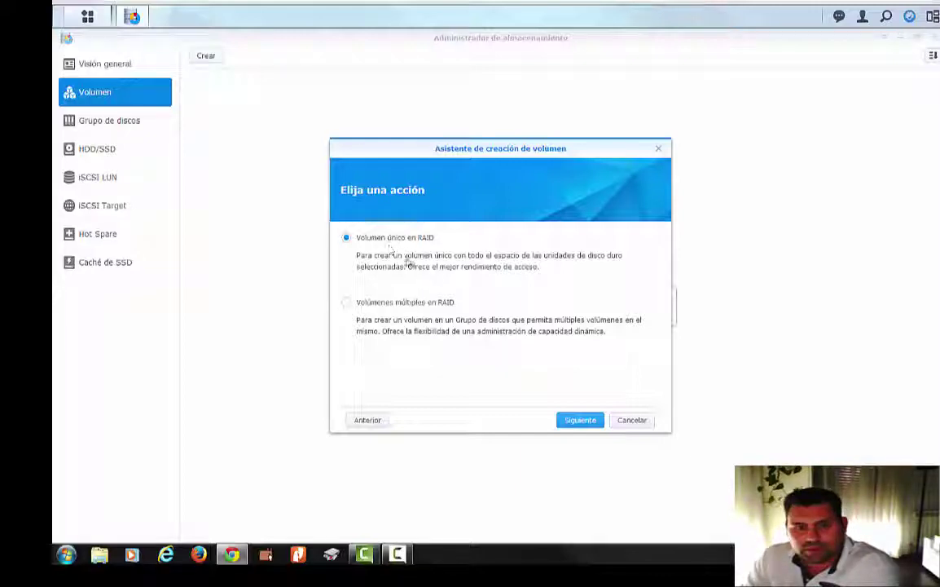
- Keep a single RAID volume, select both Disco 1 and Disco 2, and accept the erase warning
click(580, 419)
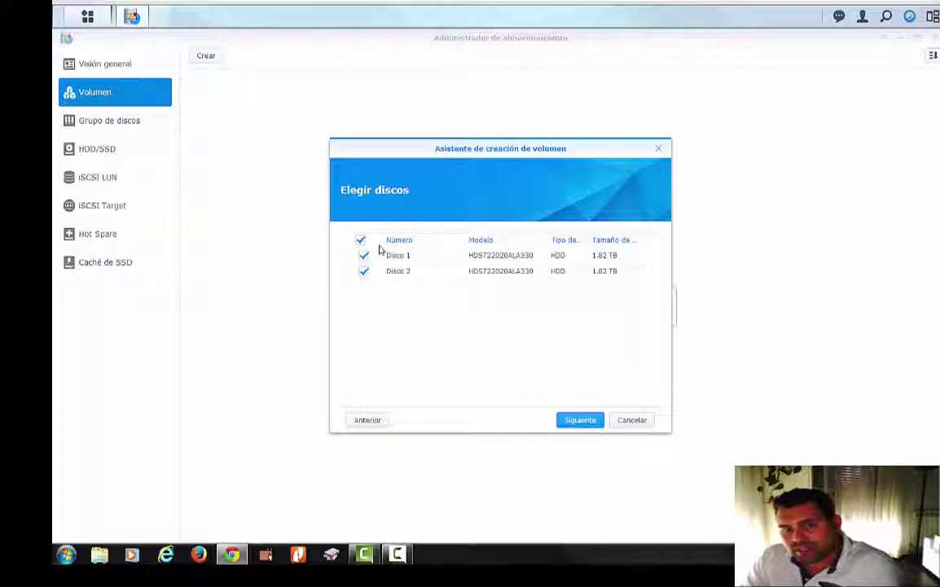
click(364, 271)
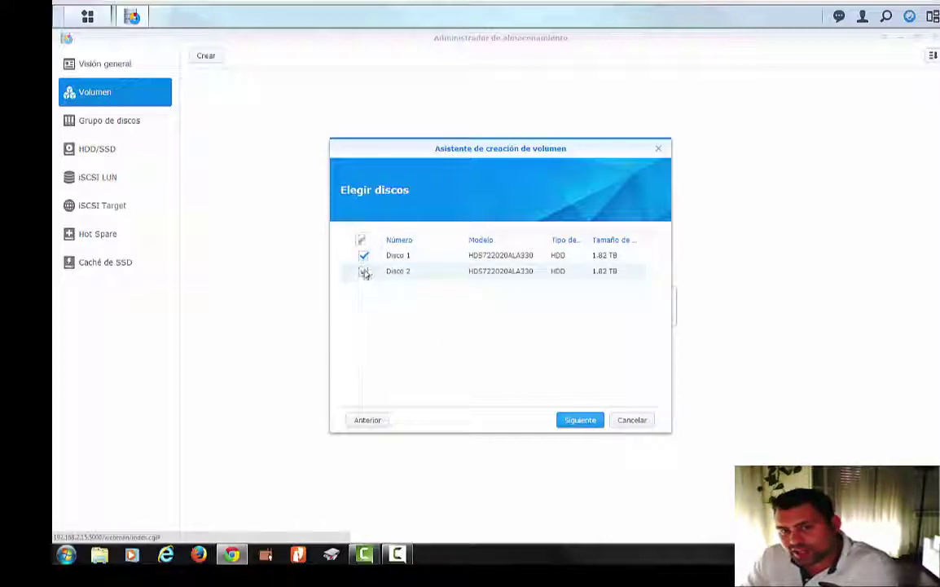
click(363, 272)
click(557, 258)
click(554, 271)
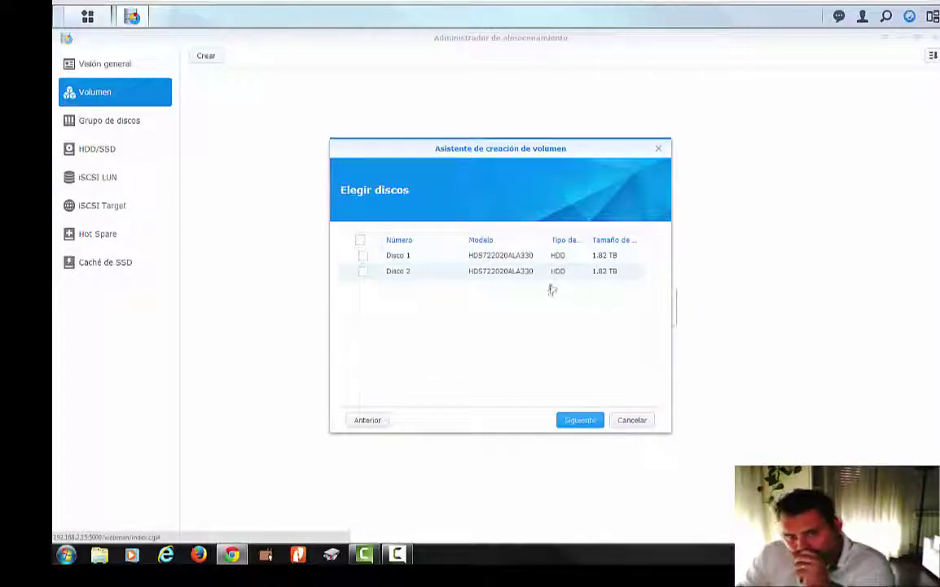
click(364, 255)
click(364, 271)
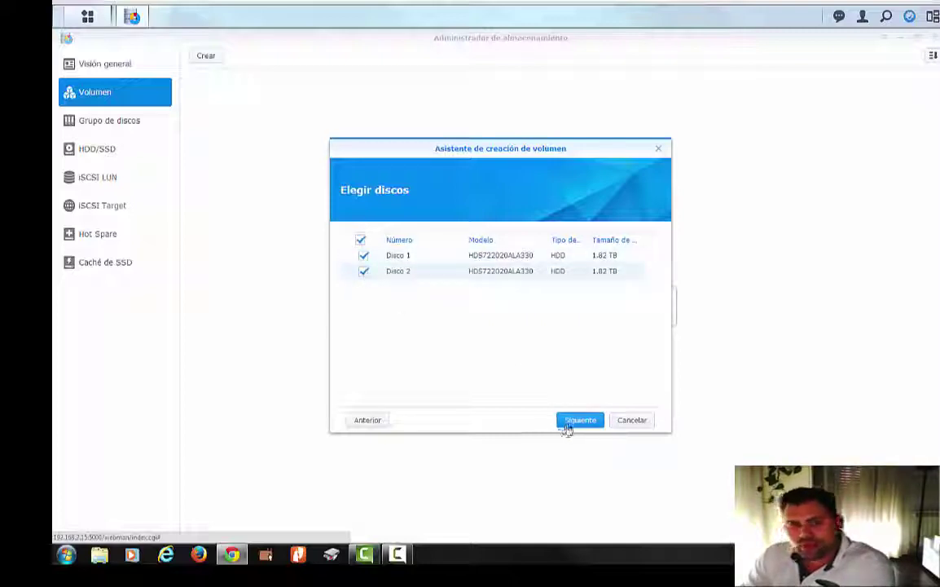
click(565, 422)
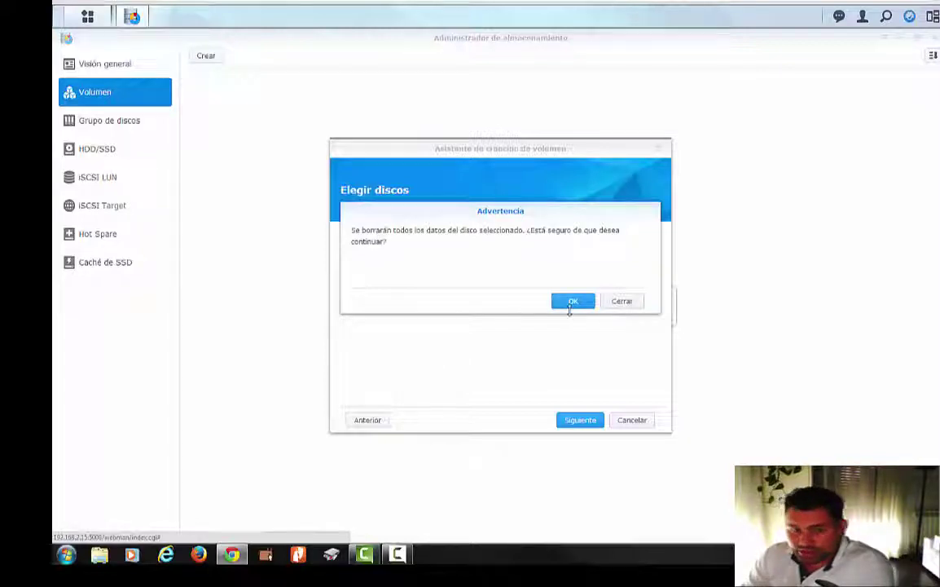
click(571, 306)
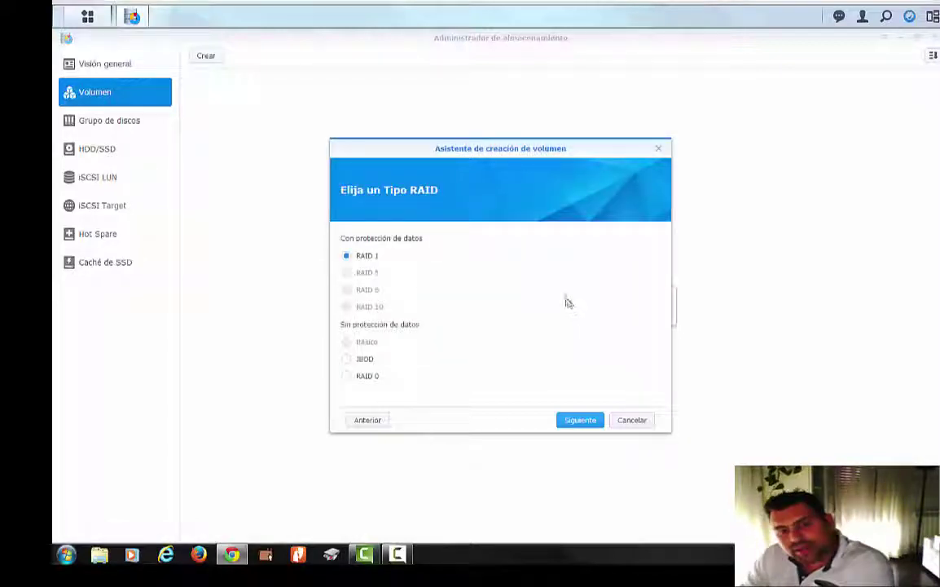
- Compare RAID 0 and JBOD, then choose RAID 1 mirroring as the volume type and continue
click(366, 376)
click(363, 360)
click(352, 259)
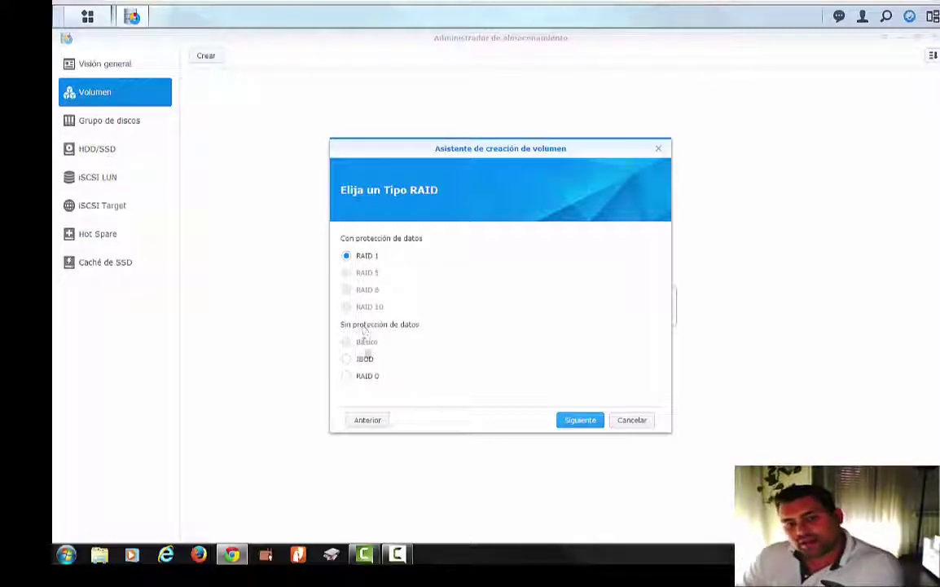
click(367, 360)
click(359, 377)
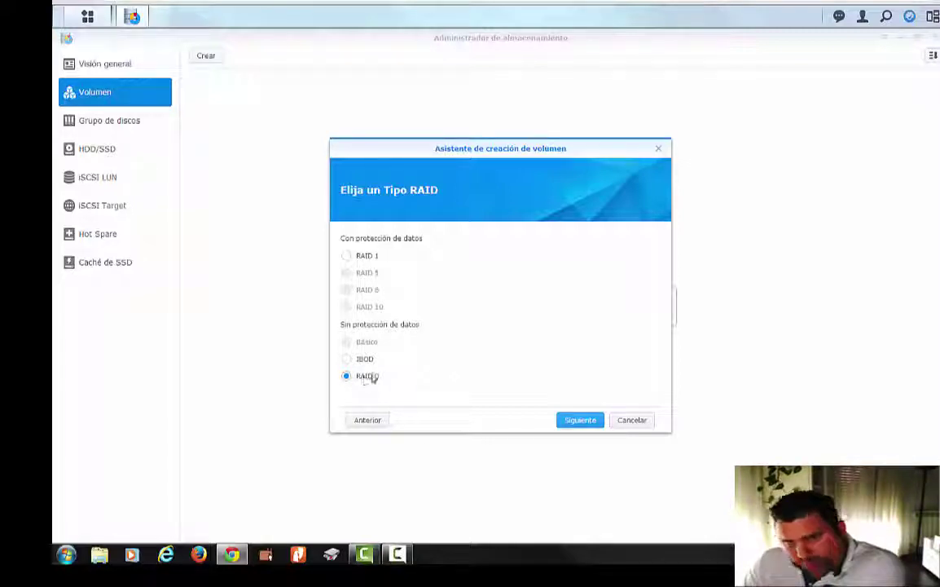
click(361, 361)
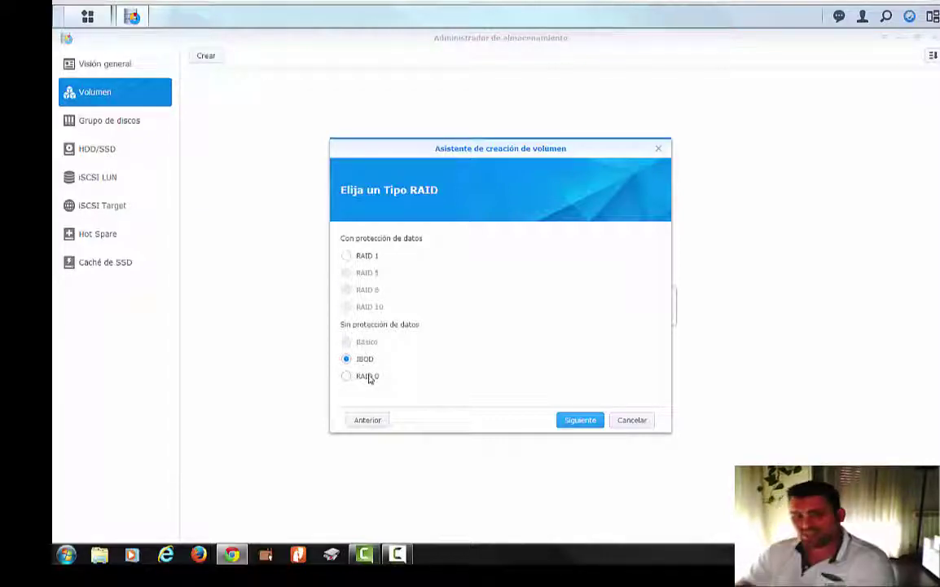
click(368, 378)
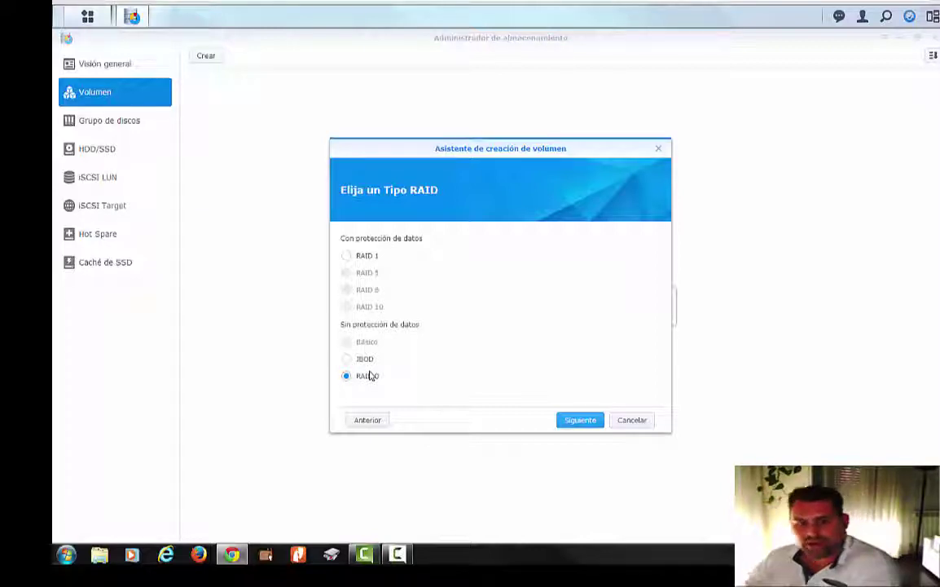
click(367, 258)
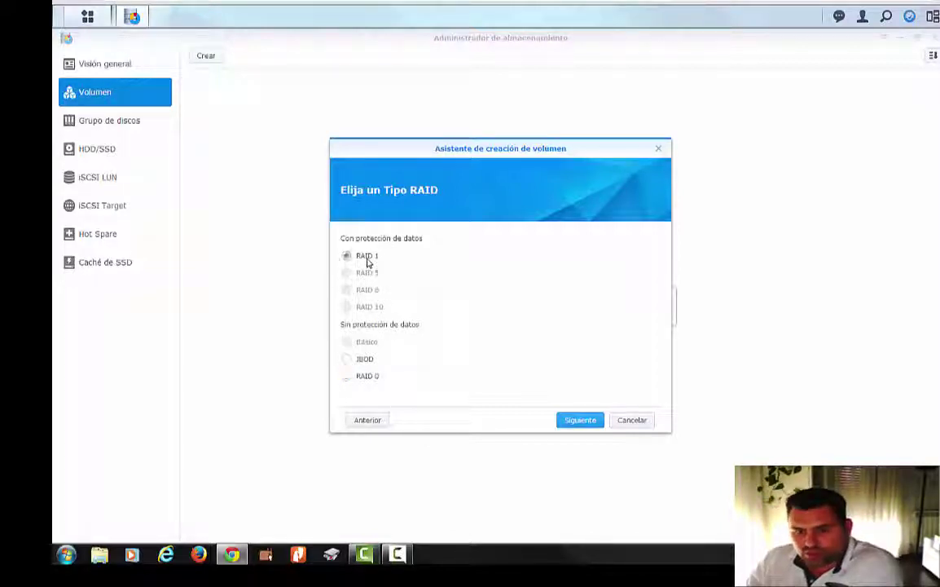
click(578, 421)
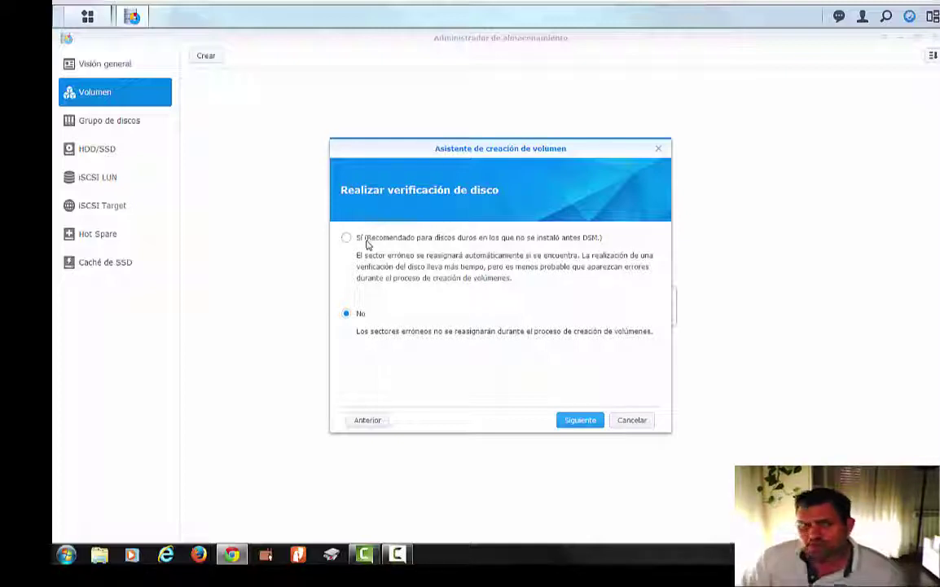
- Set disk verification to Sí, then apply the RAID 1 summary to create Volumen 1
click(362, 239)
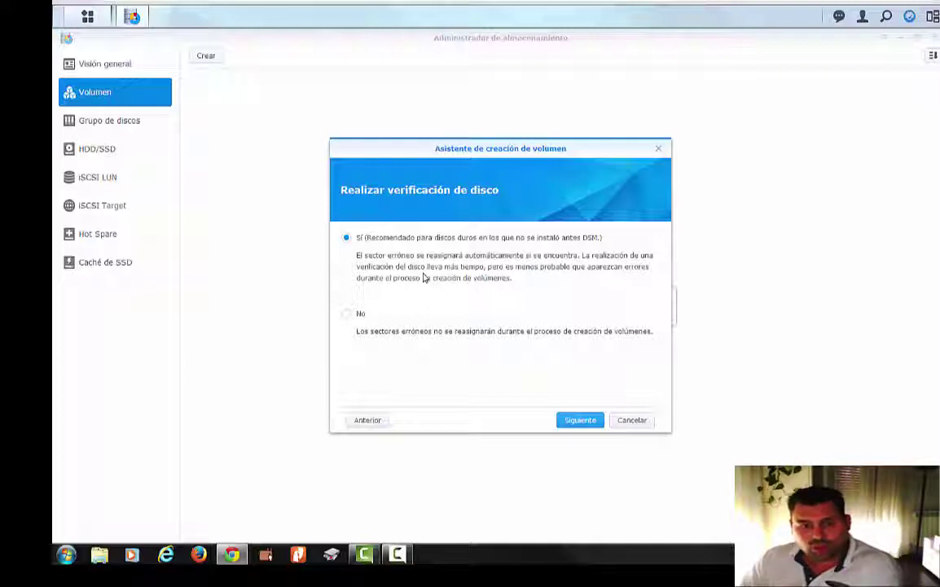
click(358, 319)
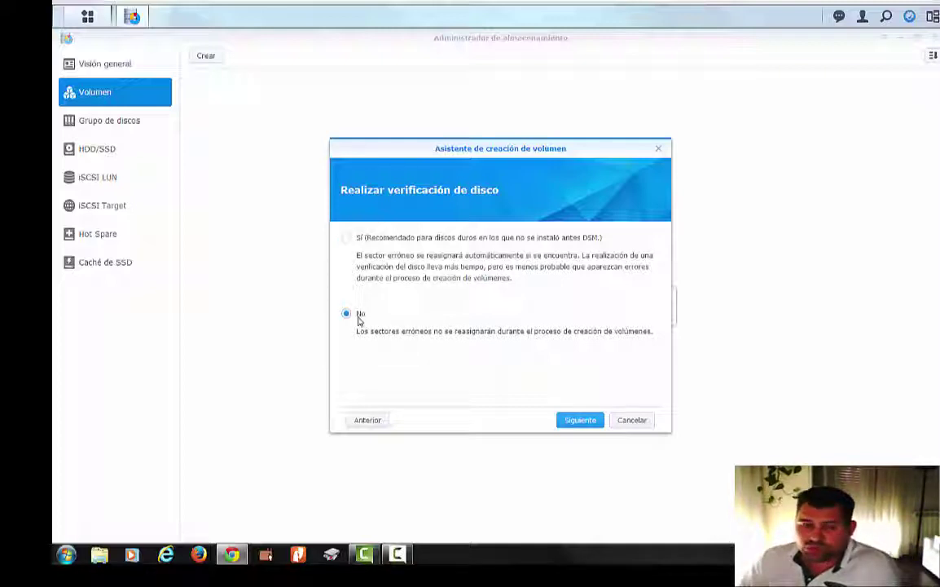
click(347, 238)
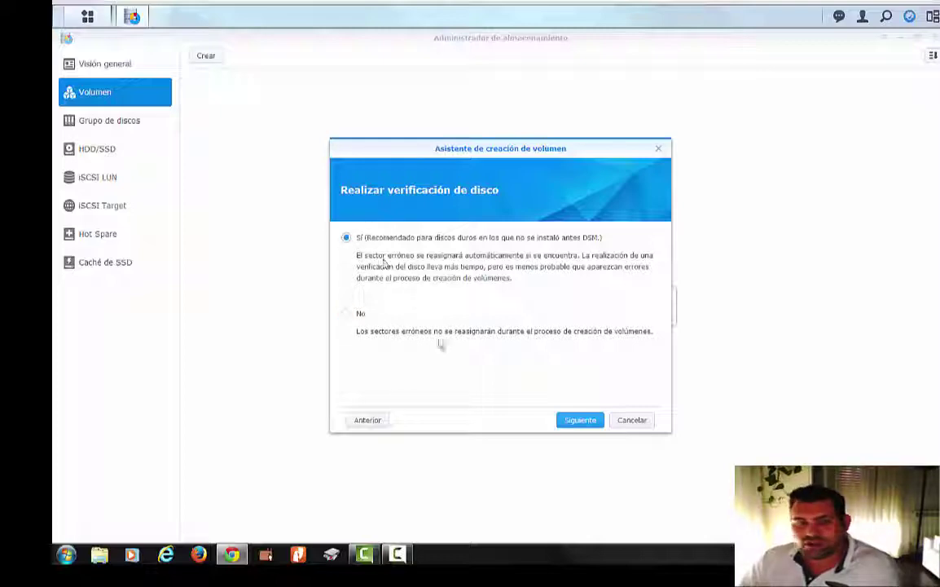
click(584, 422)
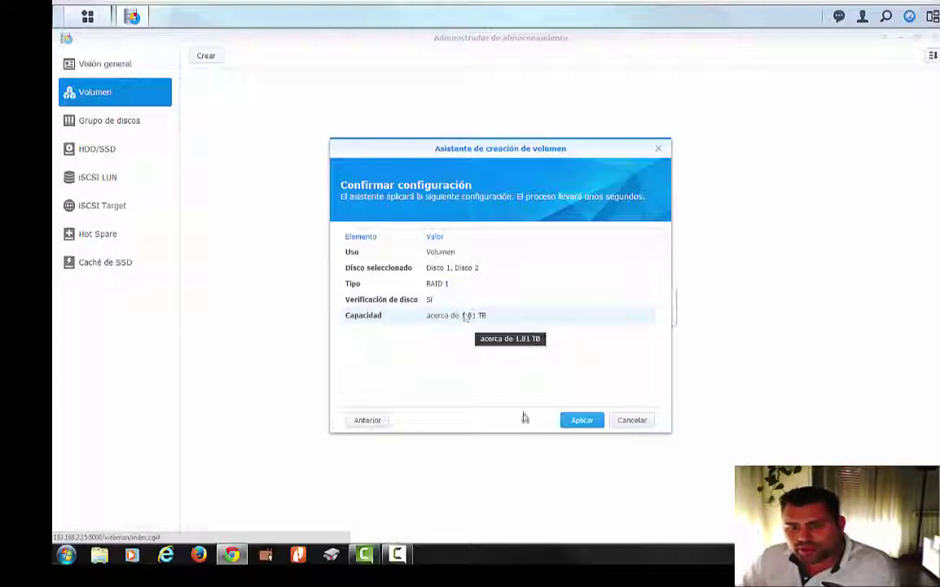
click(582, 425)
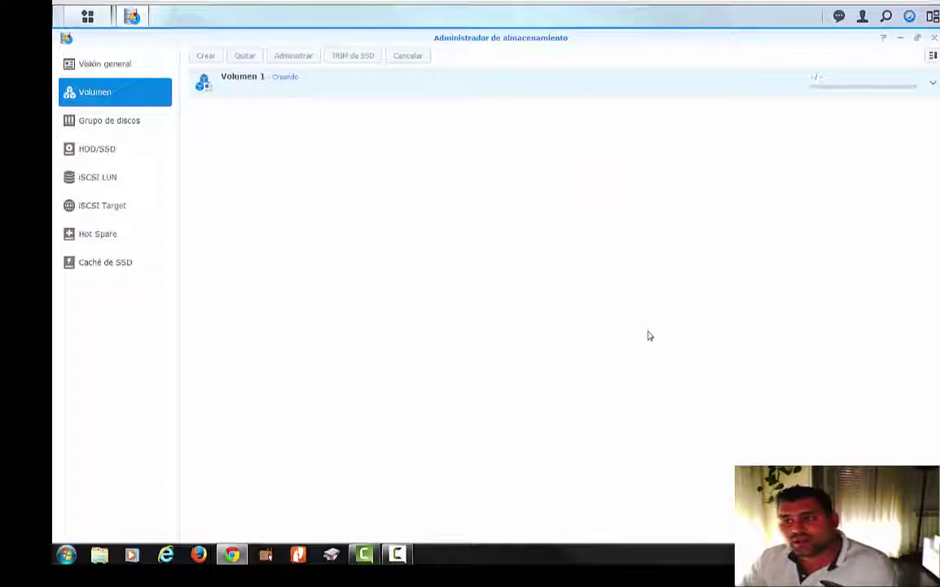
- Expand Volumen 1 to show details of the RAID 1 volume being created
click(933, 86)
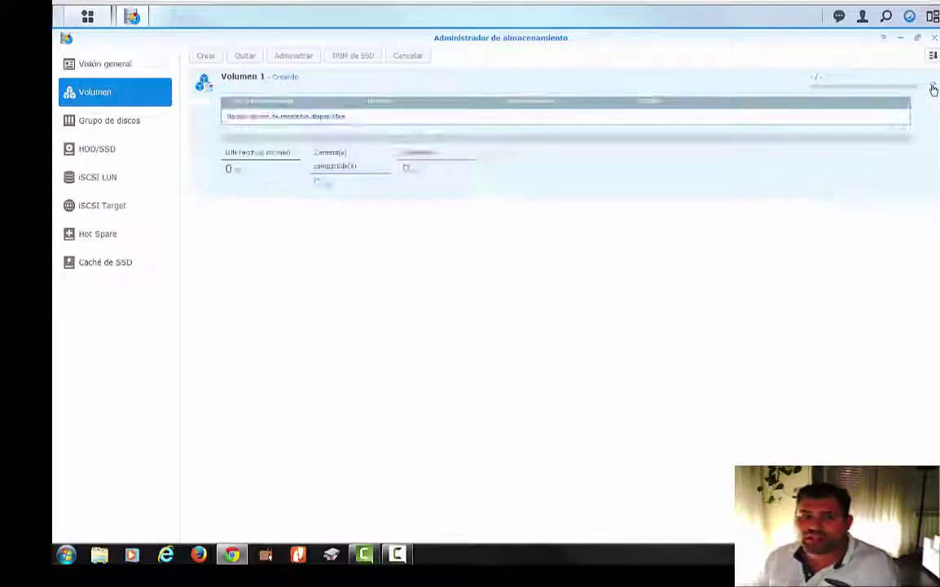